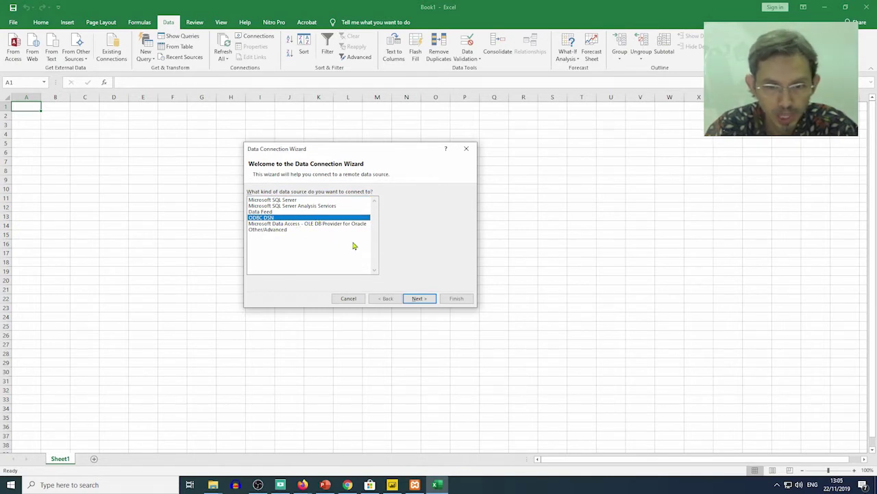
Step: Connect to the ODBC DSN data source "database desa" through the Data Connection Wizard
click(418, 298)
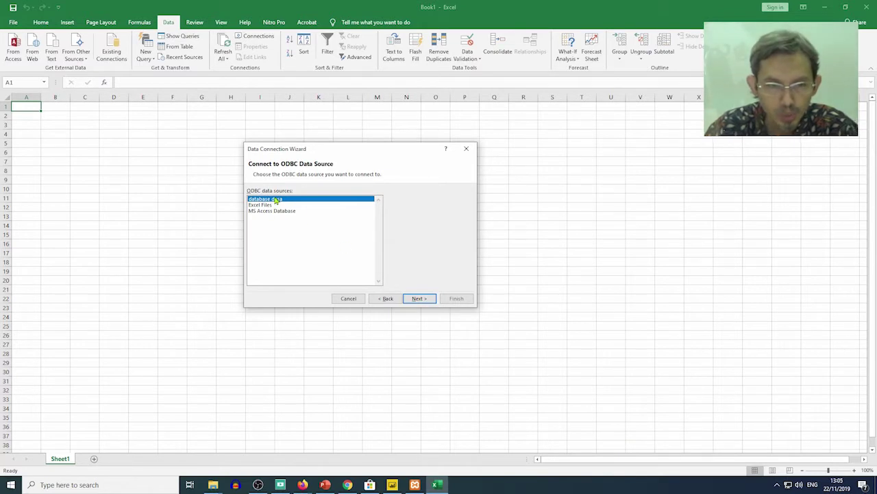
click(261, 205)
click(263, 198)
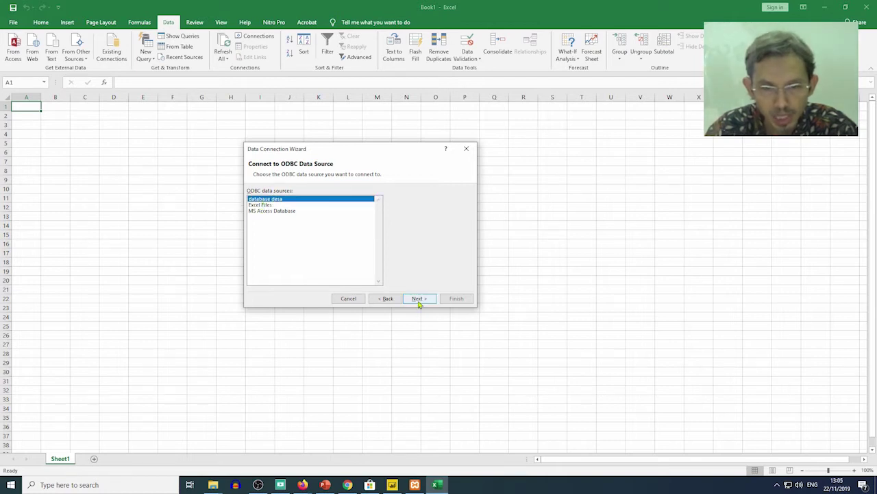
click(419, 300)
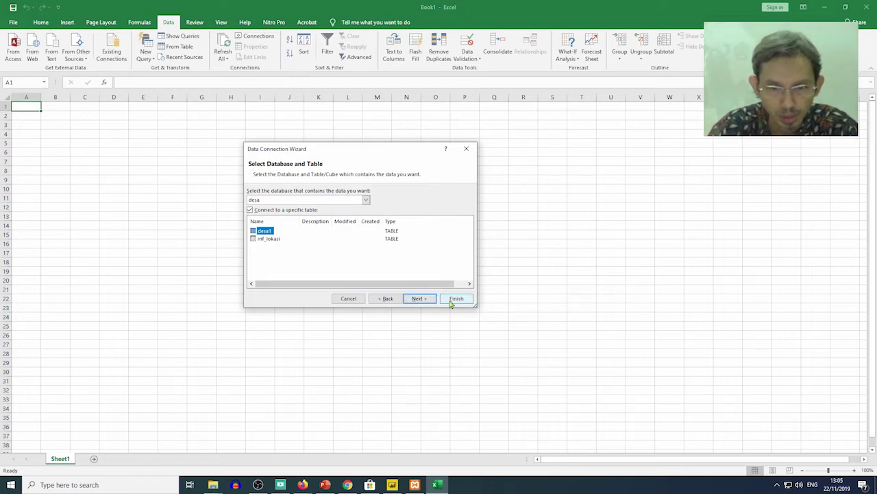
Step: Import table desa1 from database desa as a table at cell A1, replacing the saved connection file "desa desa1.odc"
click(419, 299)
click(454, 299)
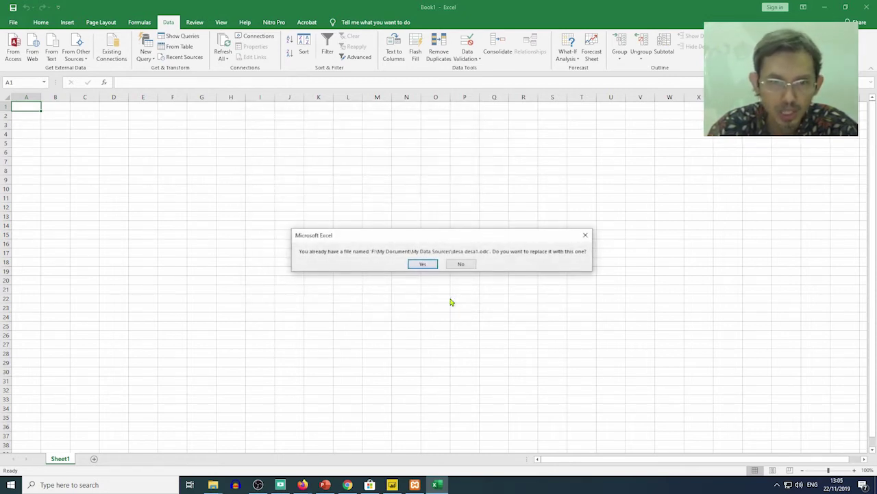
click(423, 264)
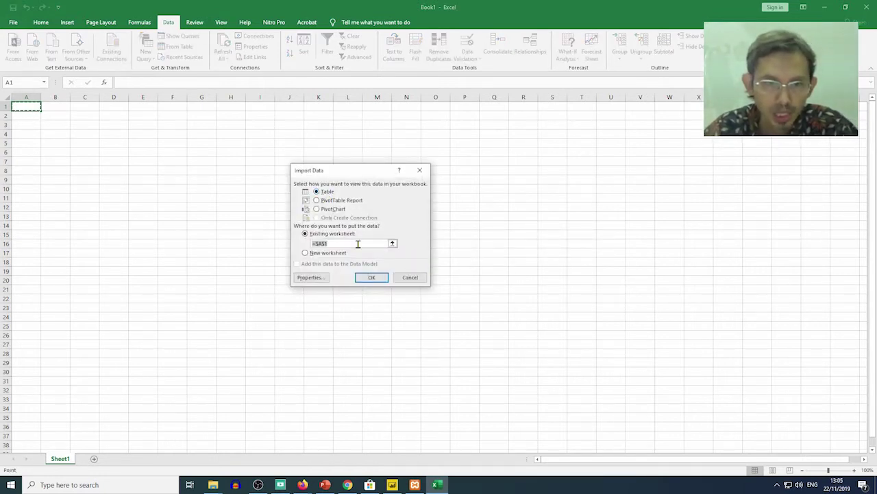
click(368, 276)
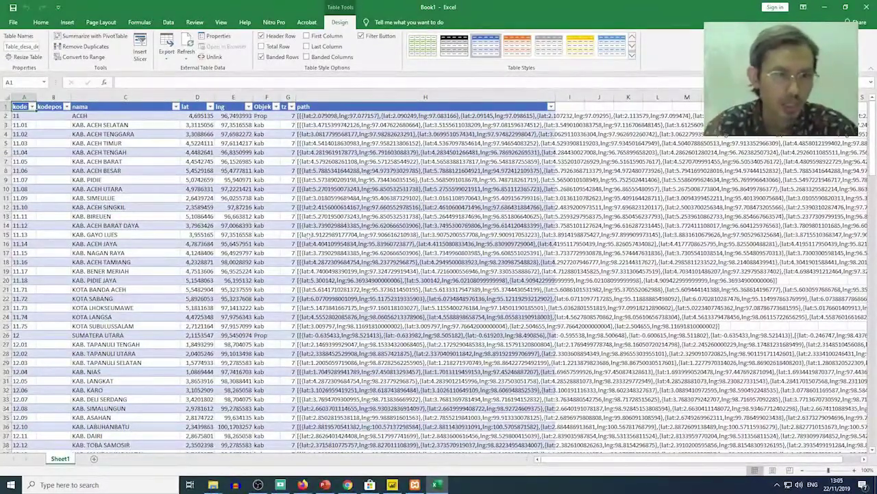
Step: Convert the imported desa1 table to a normal range, removing its query definition
click(83, 143)
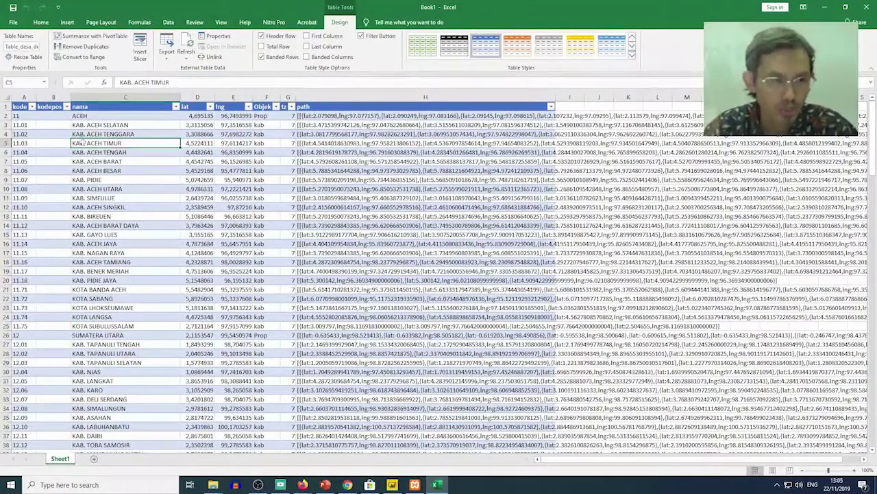
click(90, 107)
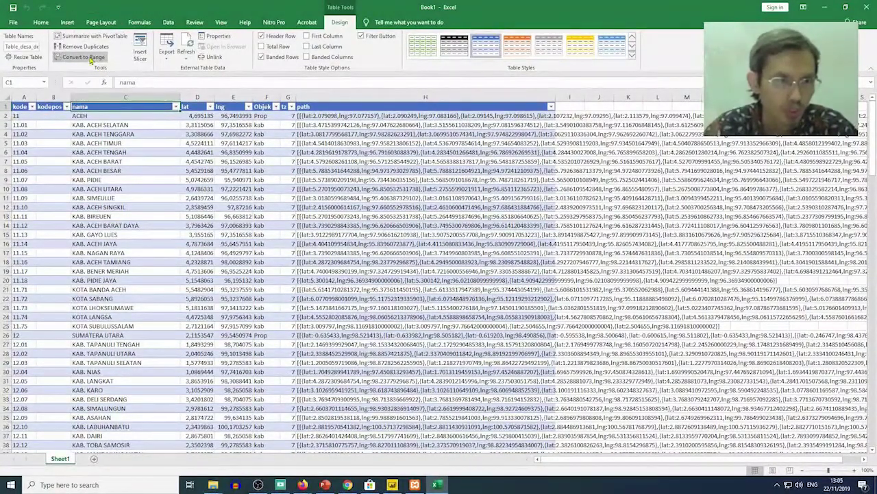
click(88, 58)
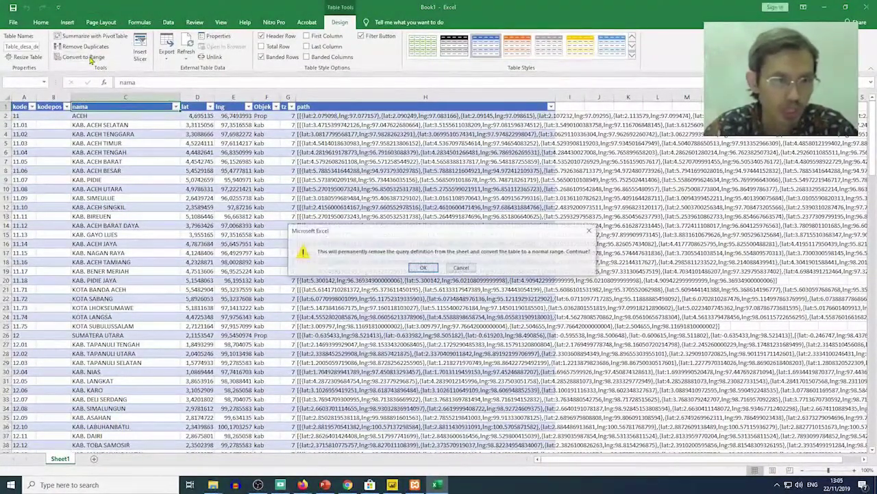
click(420, 269)
click(269, 179)
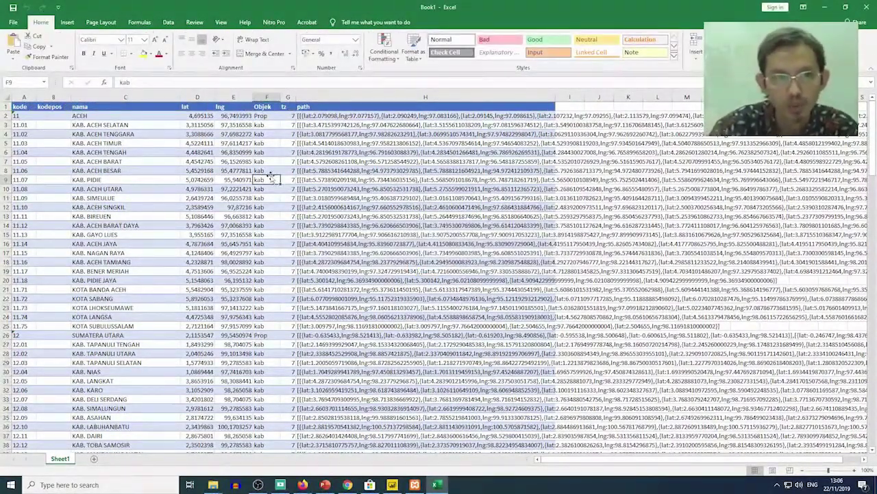
key(Right)
key(Left)
key(Left)
key(Left)
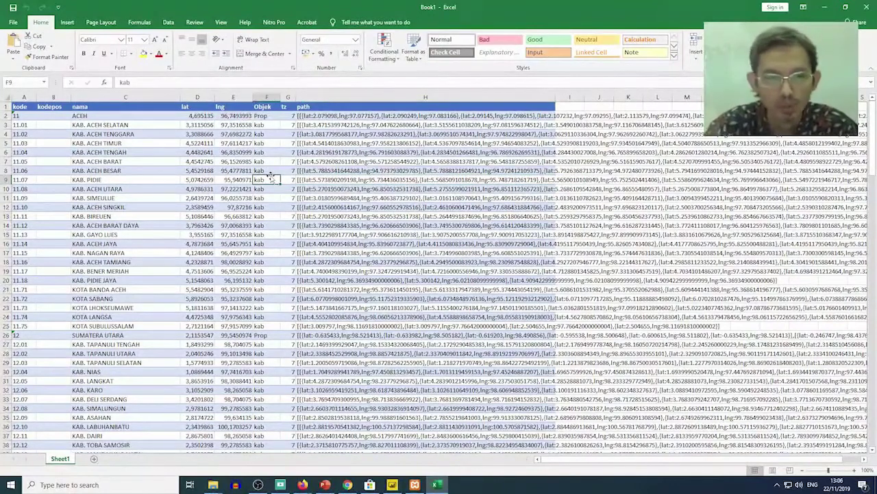
key(Left)
key(Left)
key(Left)
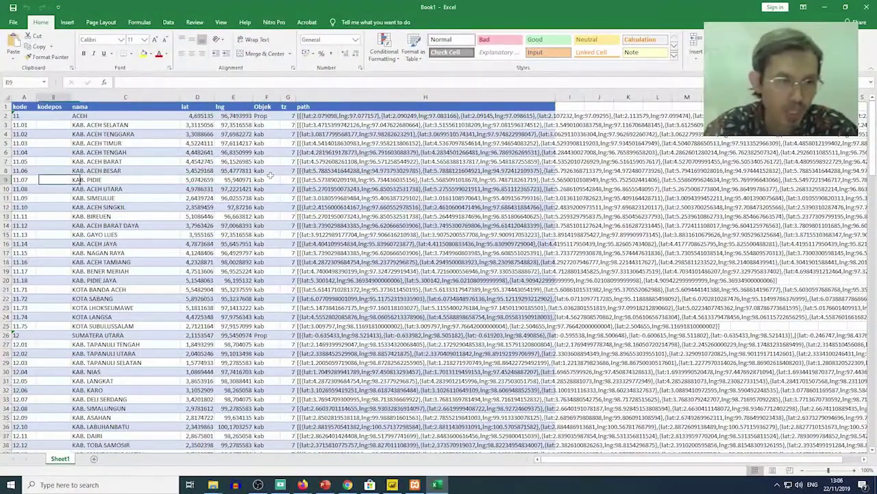
key(Right)
key(Right)
key(Right)
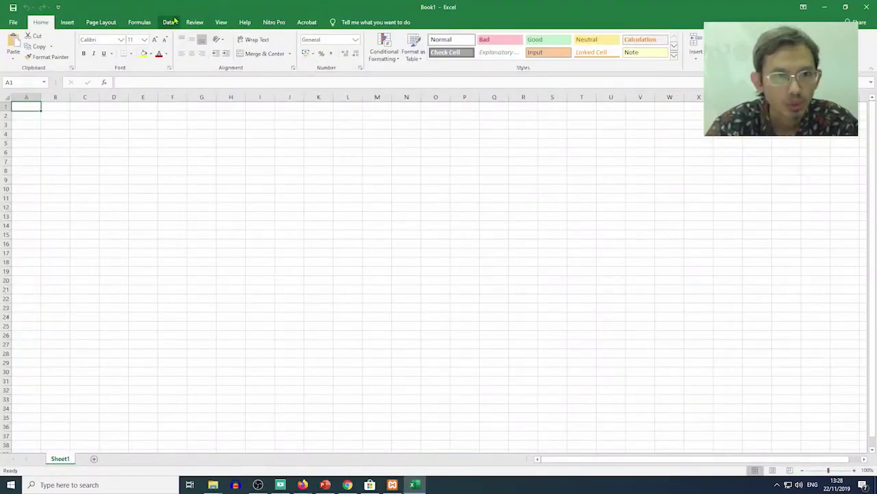
Step: Examine which external data sources and database types are offered for a new query in the blank workbook
click(170, 22)
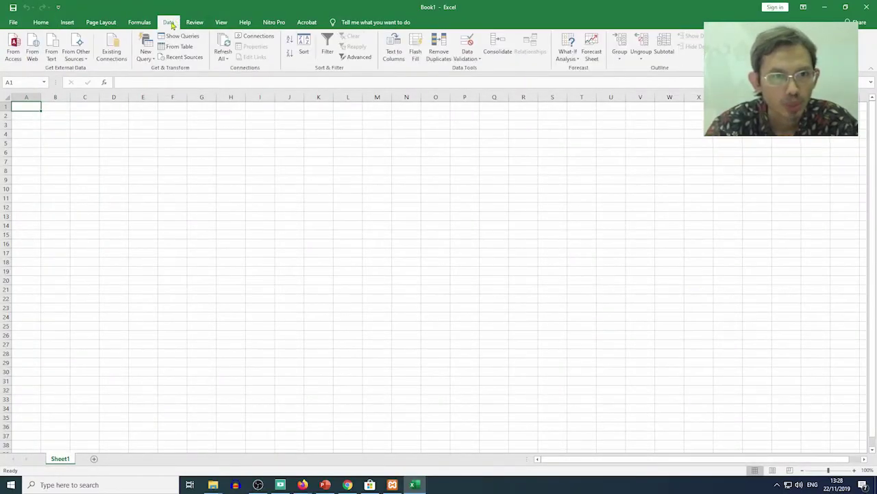
click(86, 62)
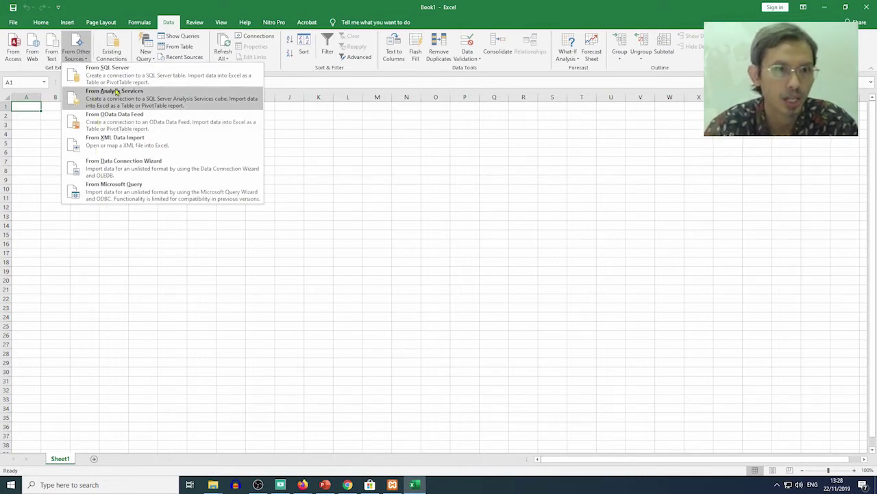
click(137, 15)
click(145, 48)
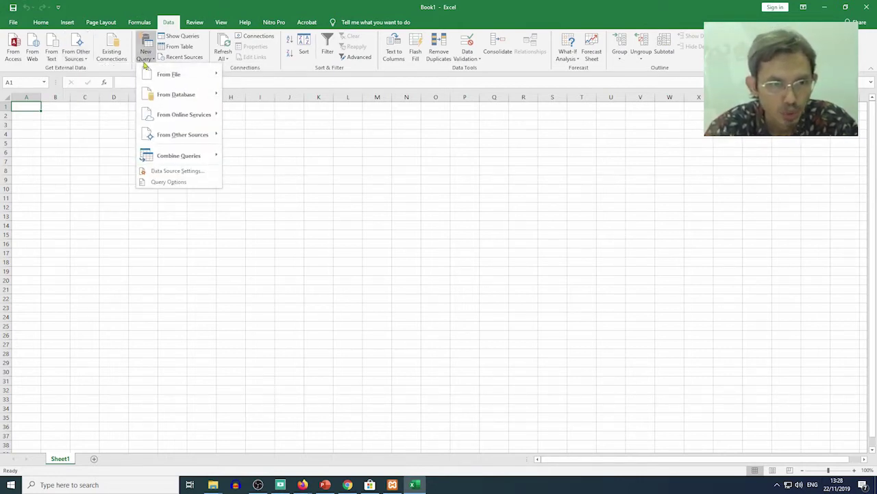
mouse_move(146, 76)
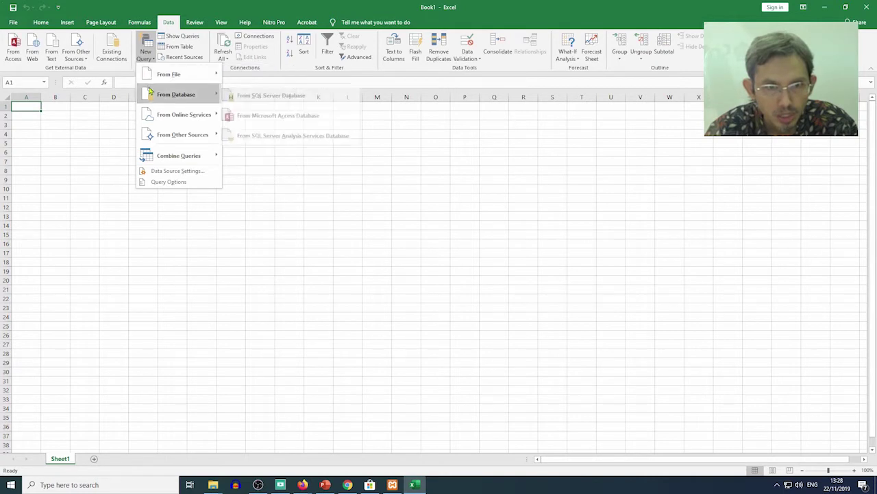
mouse_move(155, 112)
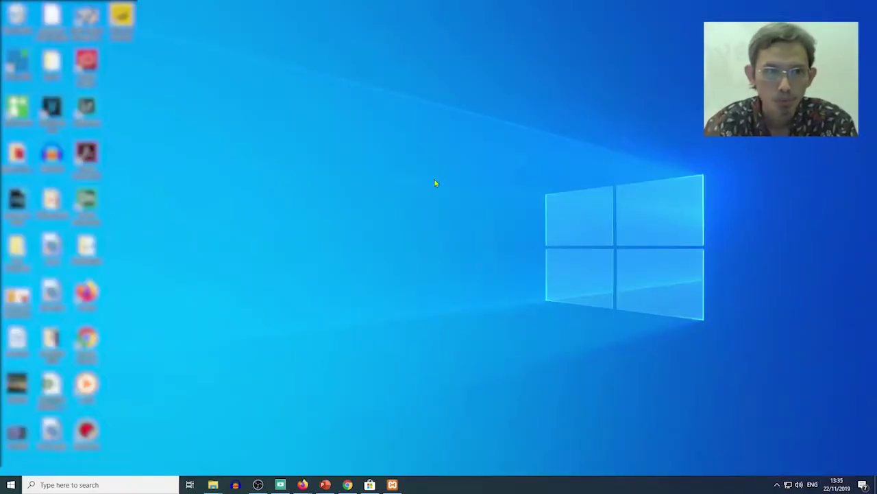
Step: Switch to Chrome, search Google for "power BI Download" and open the Microsoft Power BI Downloads page
click(347, 485)
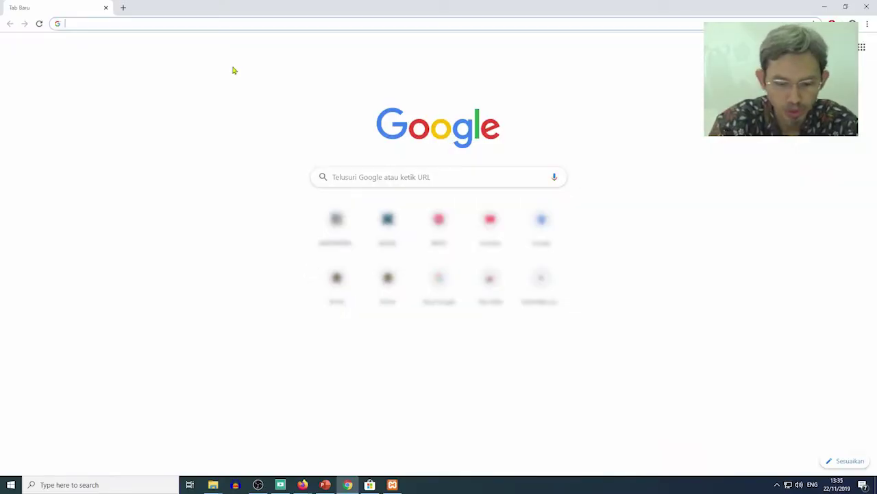
text(po)
key(Right)
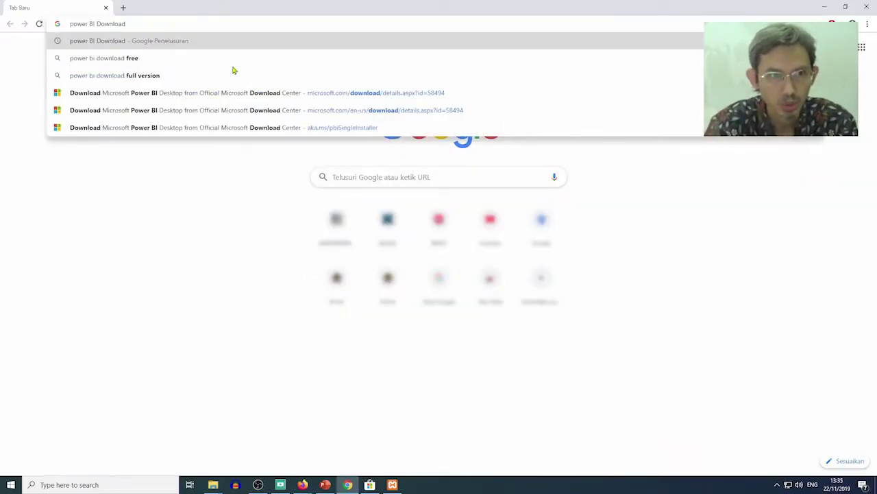
key(Return)
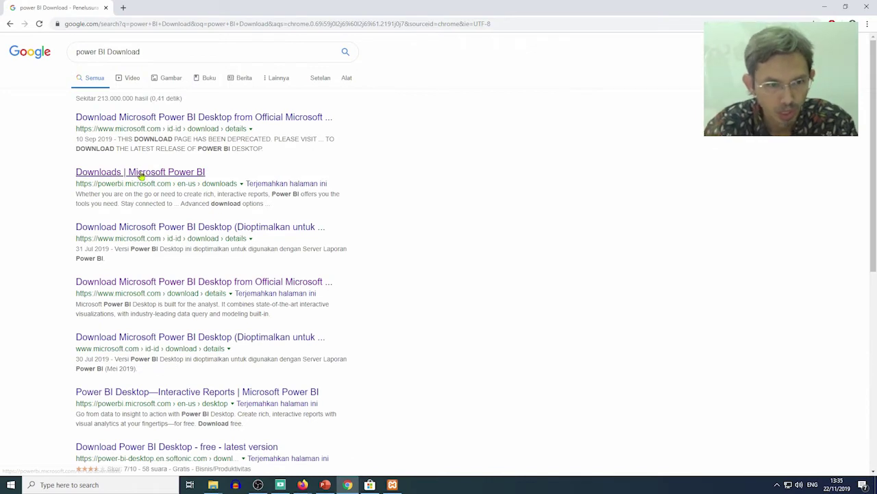
click(142, 172)
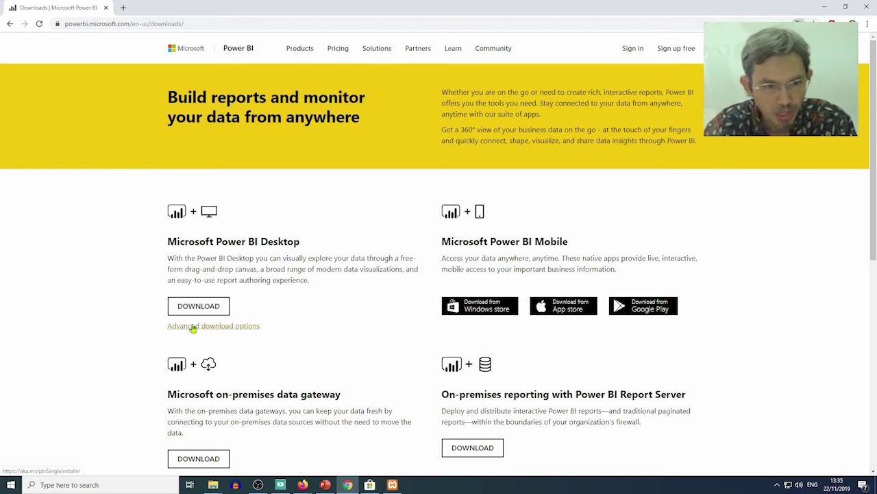
Step: Download the 64-bit Power BI Desktop installer PBIDesktopSetup_x64.exe through the advanced download options
click(193, 326)
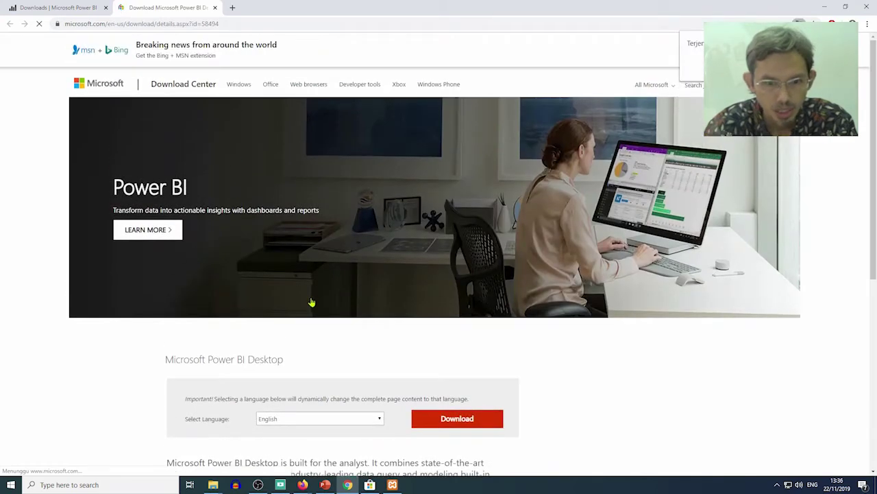
scroll(312, 302, down, 1)
click(446, 331)
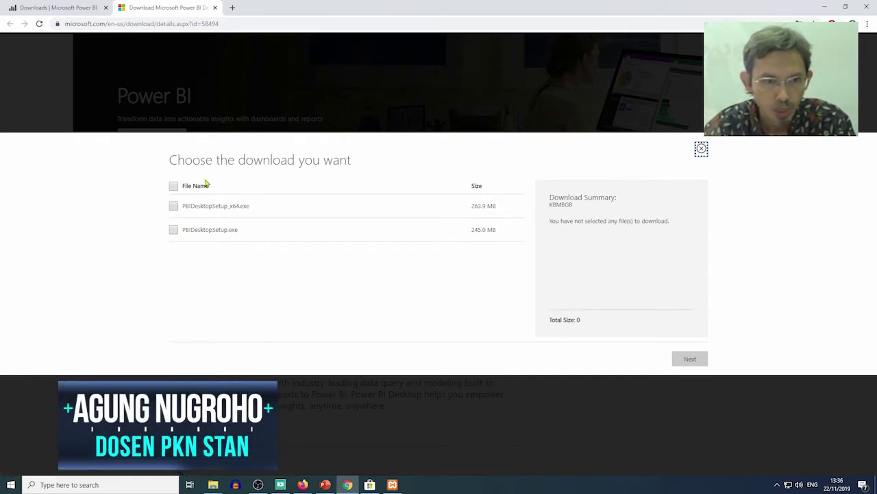
click(174, 206)
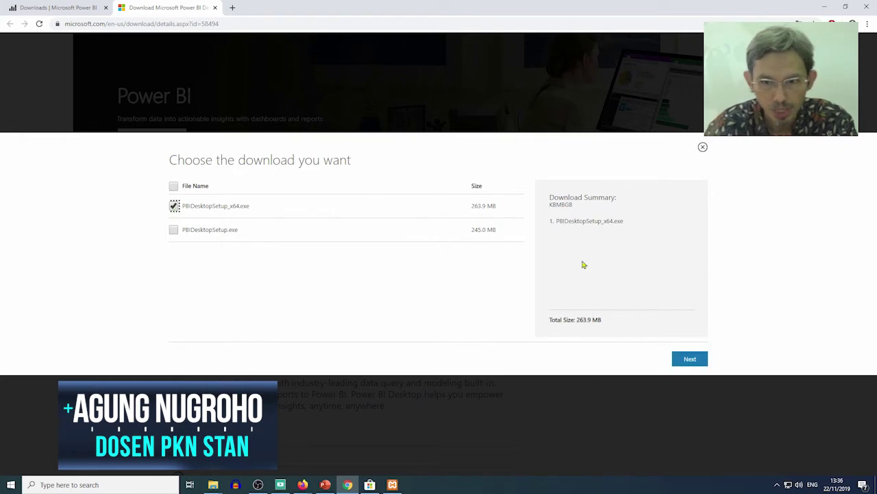
click(690, 360)
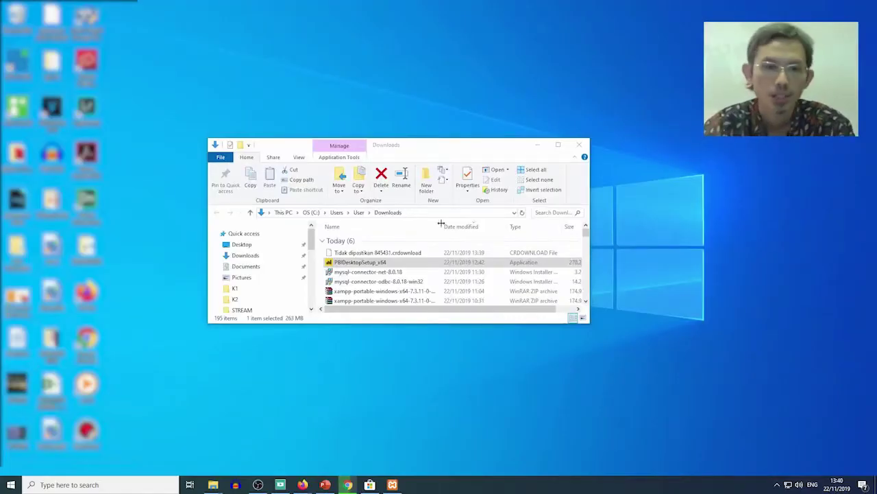
Step: Run PBIDesktopSetup_x64 from the Downloads folder as administrator and choose English as the setup language
right_click(379, 262)
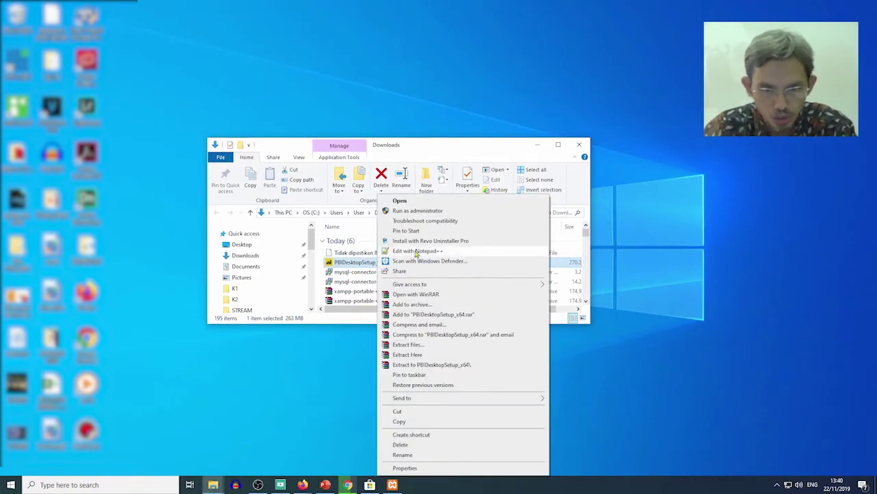
click(420, 211)
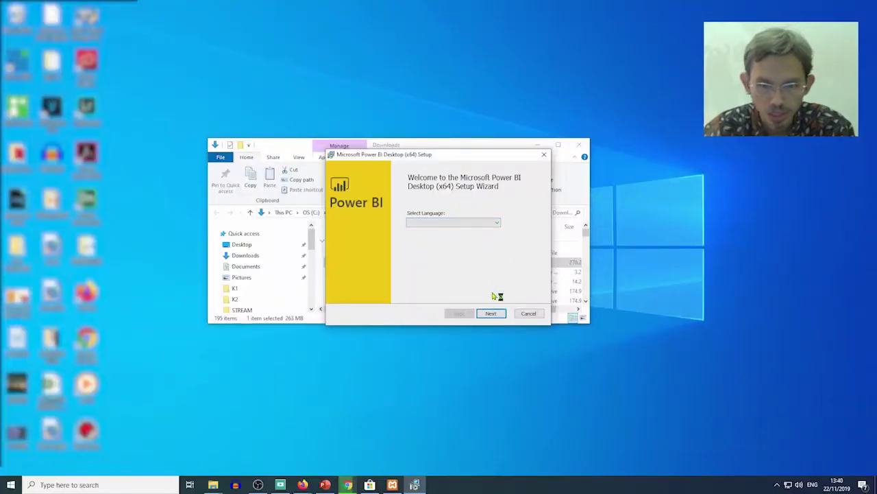
click(498, 222)
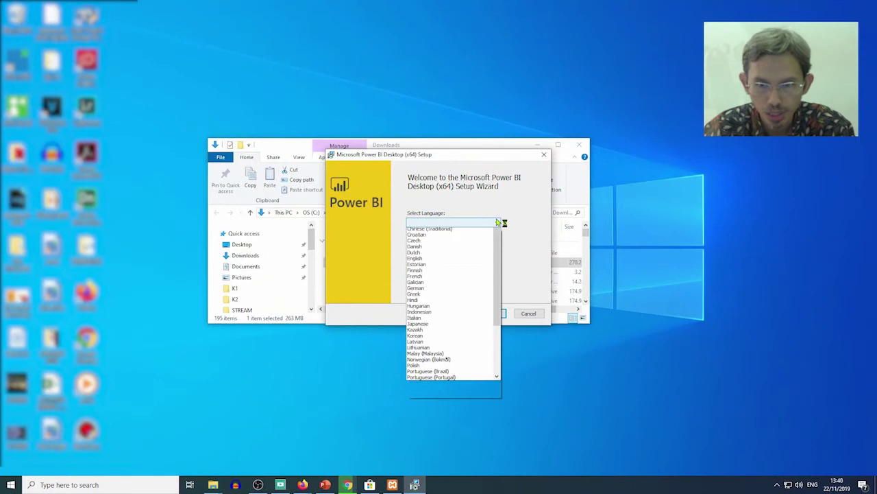
click(431, 285)
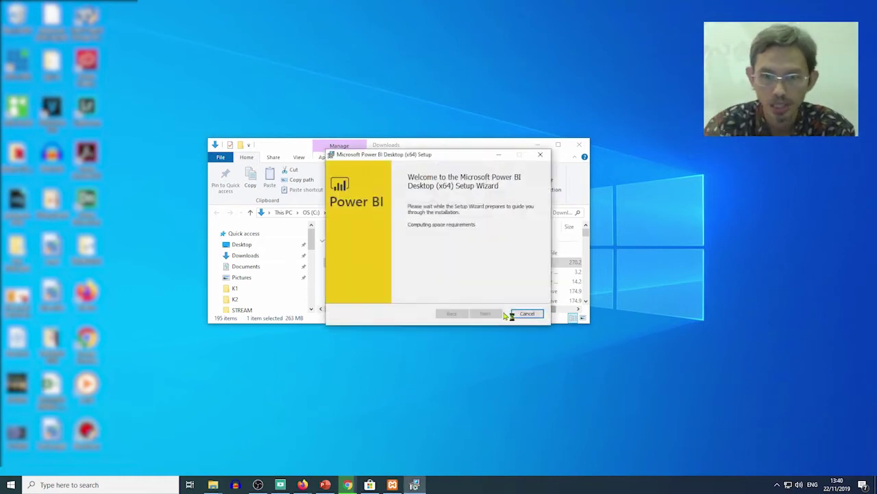
Step: Accept the license terms, install Microsoft Power BI Desktop with the default options and launch it at the end of setup
click(485, 313)
click(425, 294)
click(485, 314)
click(486, 313)
click(486, 314)
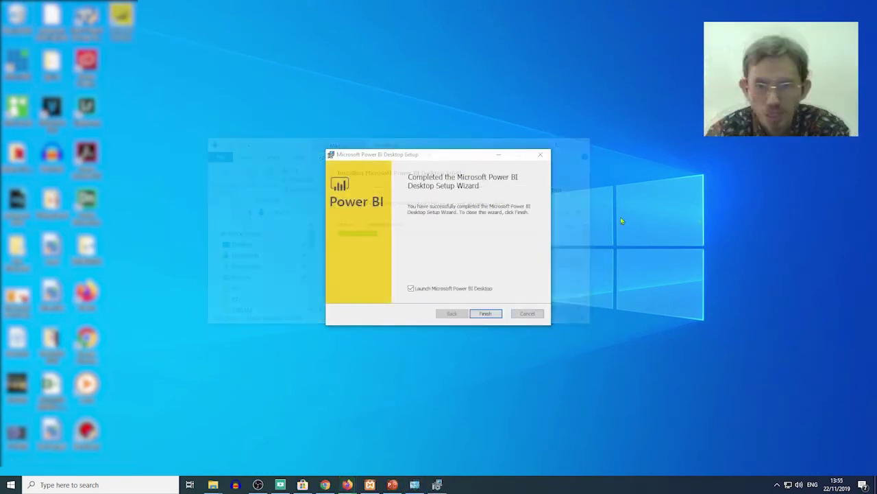
click(487, 313)
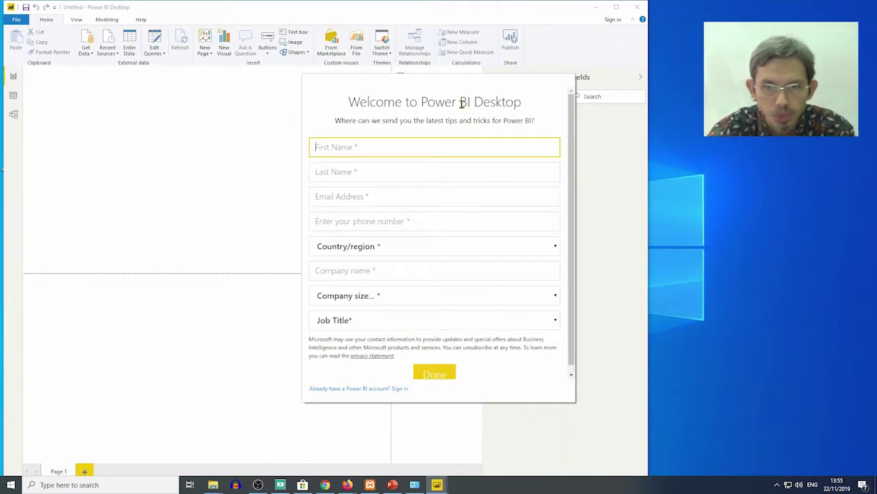
Step: Skip the Power BI registration form and sign-in, and open the Get Data list of sources
click(341, 389)
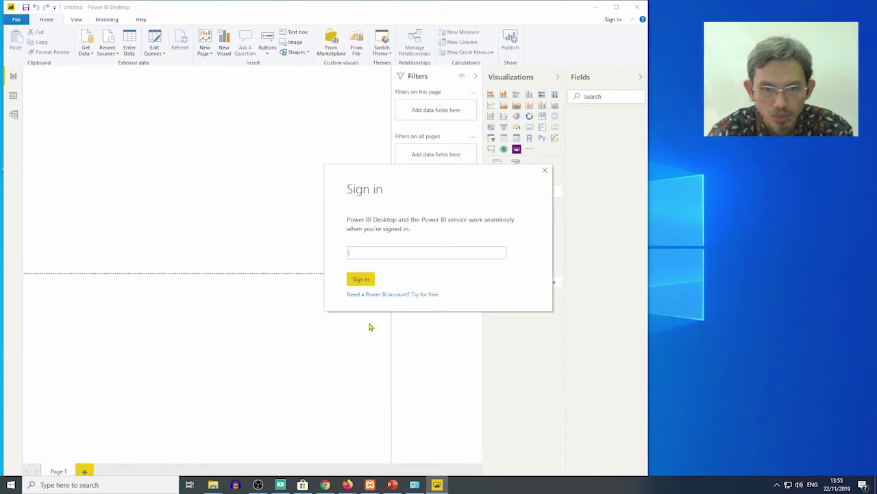
click(545, 170)
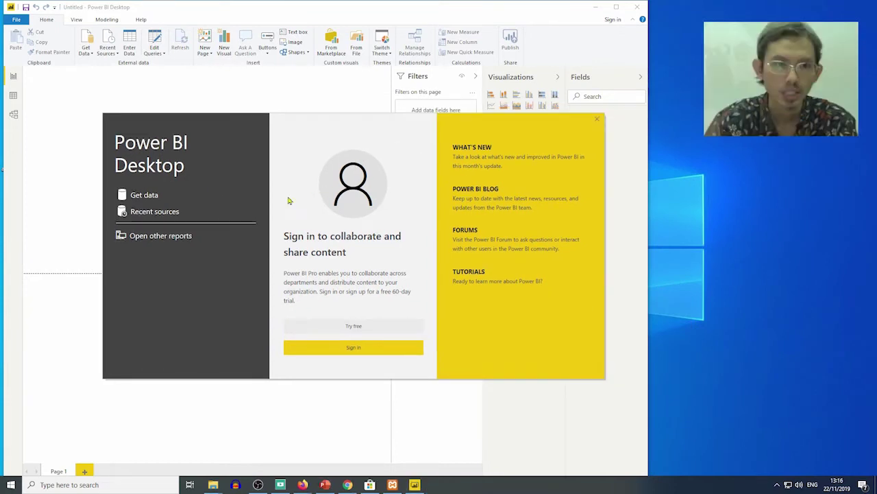
click(150, 198)
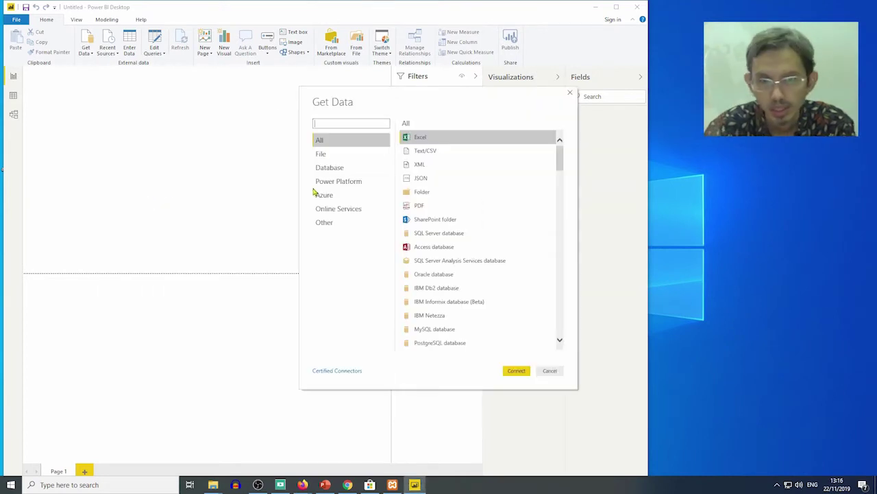
Step: Connect to a MySQL database source with server localhost and database desa
click(332, 168)
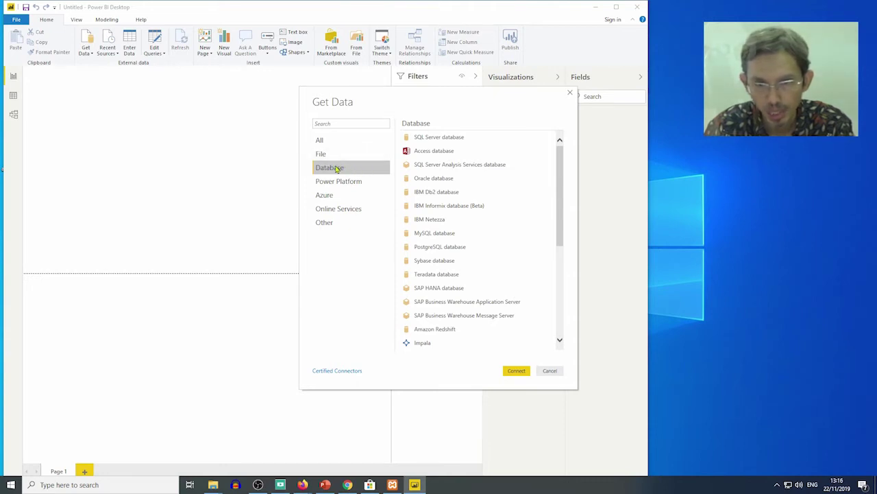
click(440, 235)
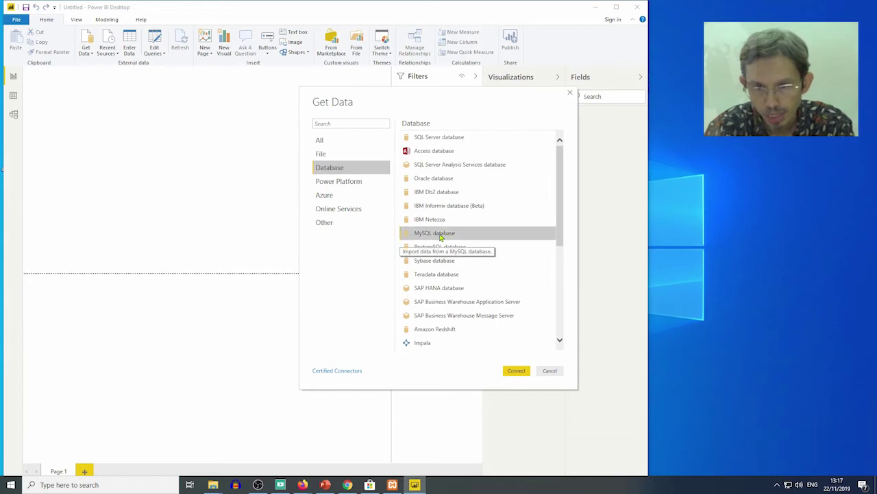
click(518, 371)
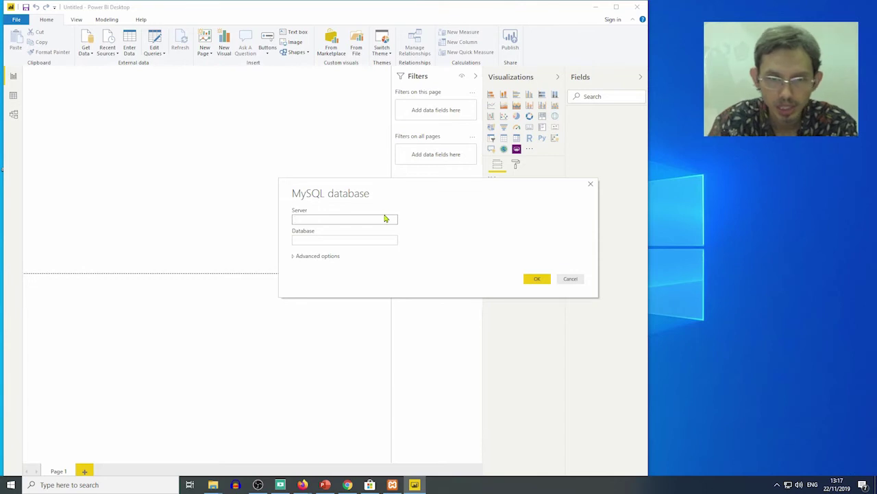
text(ocalhost)
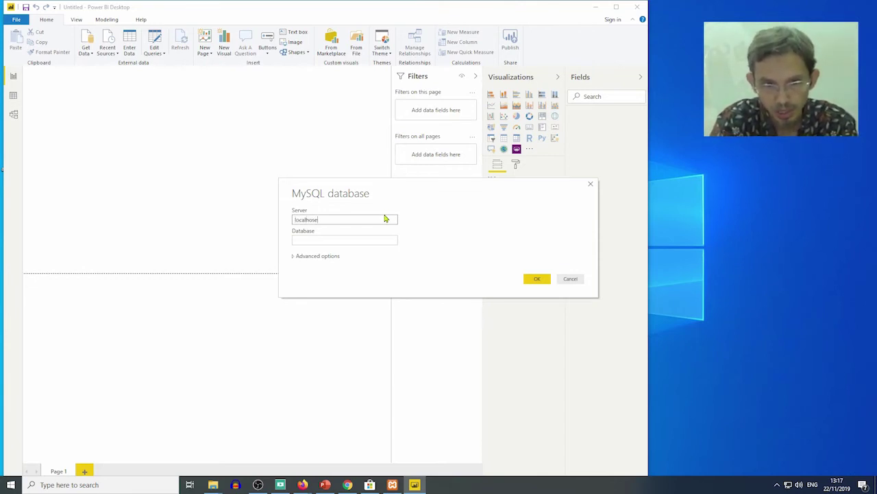
key(BackSpace)
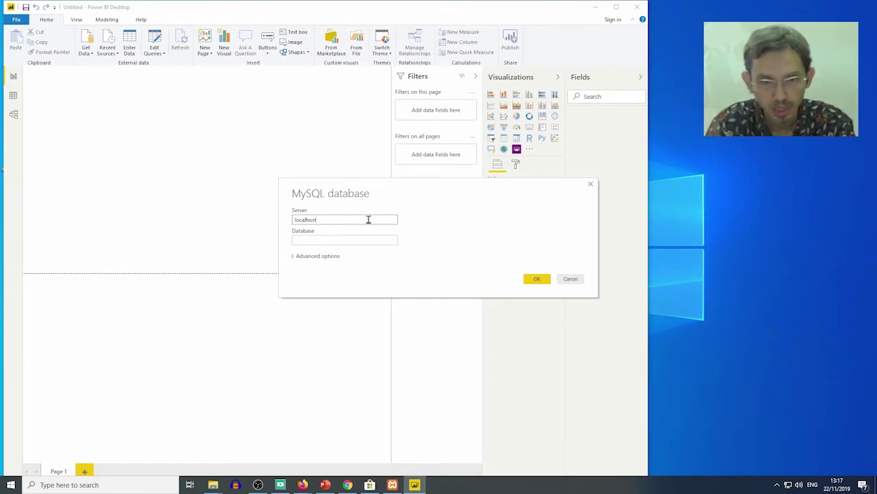
click(336, 238)
text(desa)
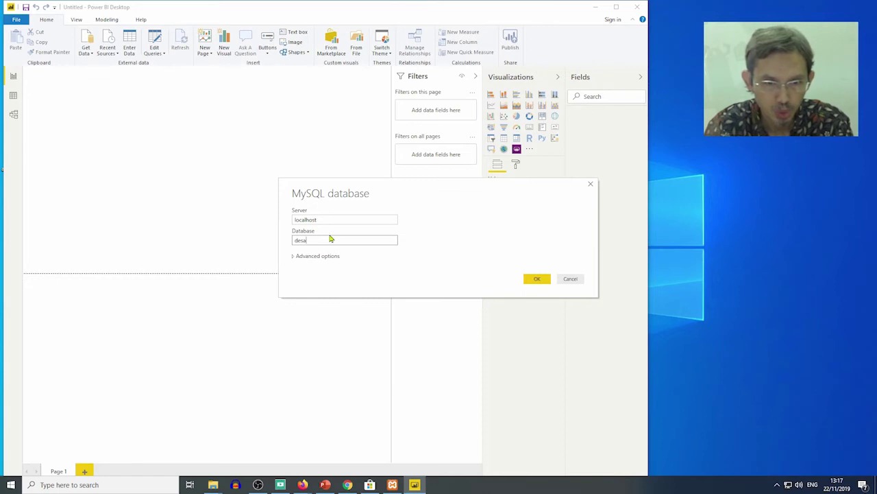
click(535, 280)
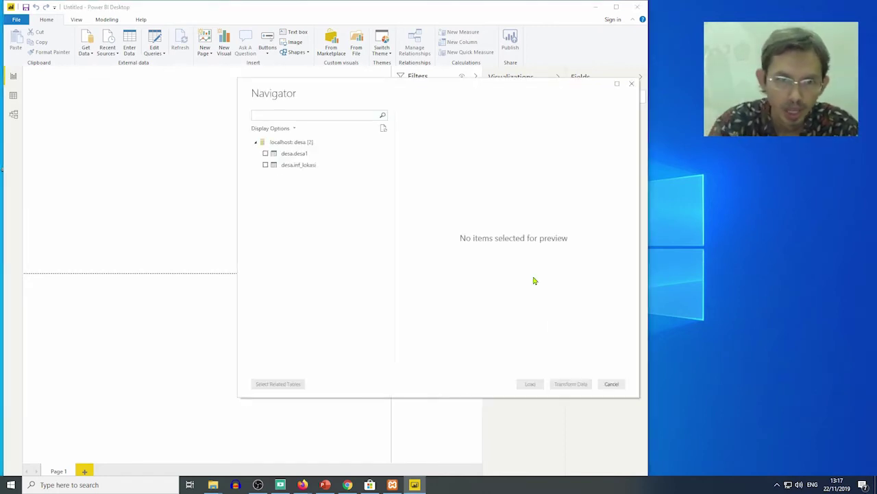
Step: Preview and select the tables desa.desa1 and desa.inf_lokasi, and load both into the report
click(293, 144)
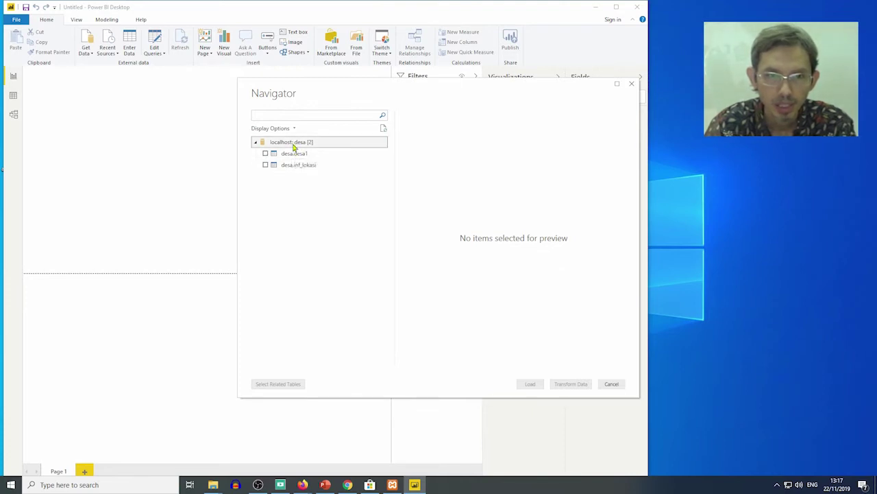
click(291, 156)
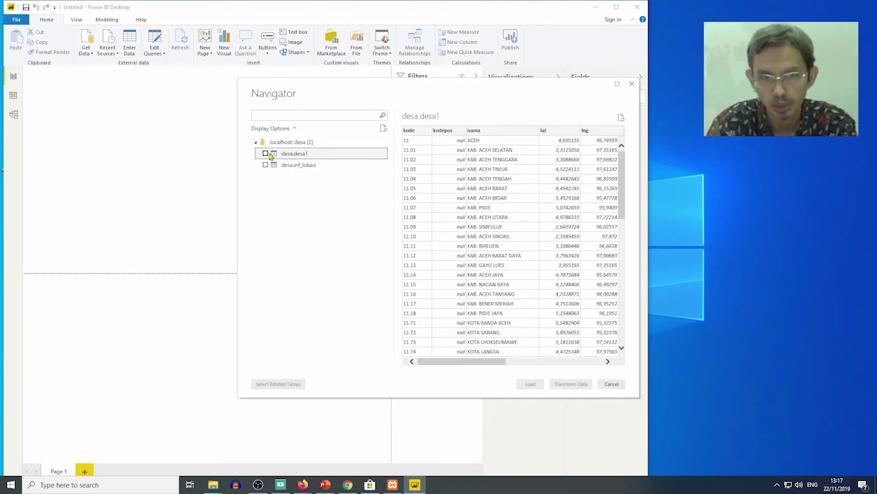
click(266, 155)
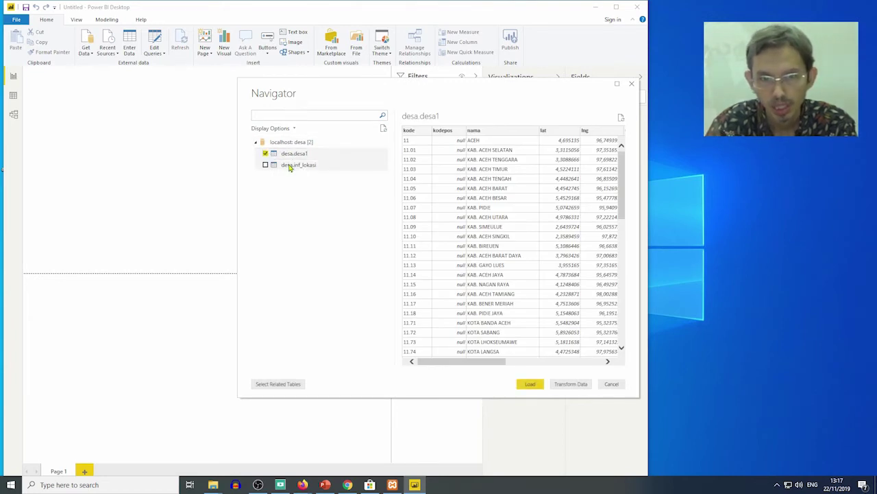
click(283, 166)
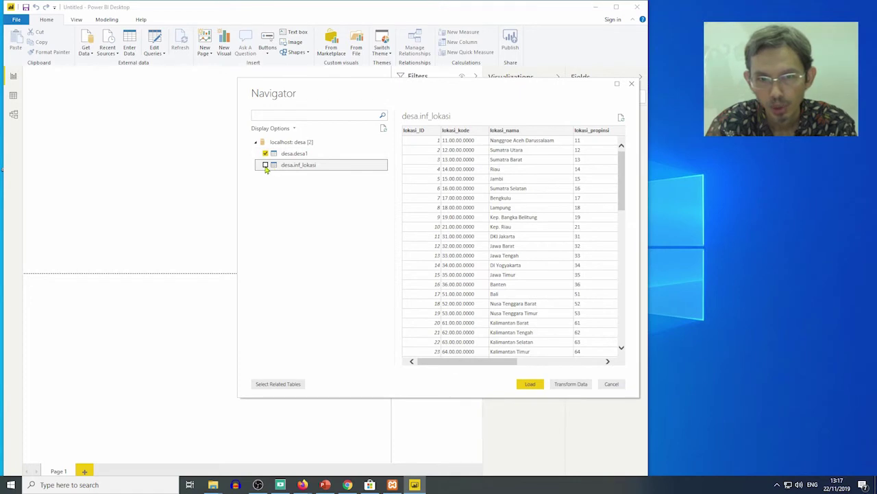
click(266, 166)
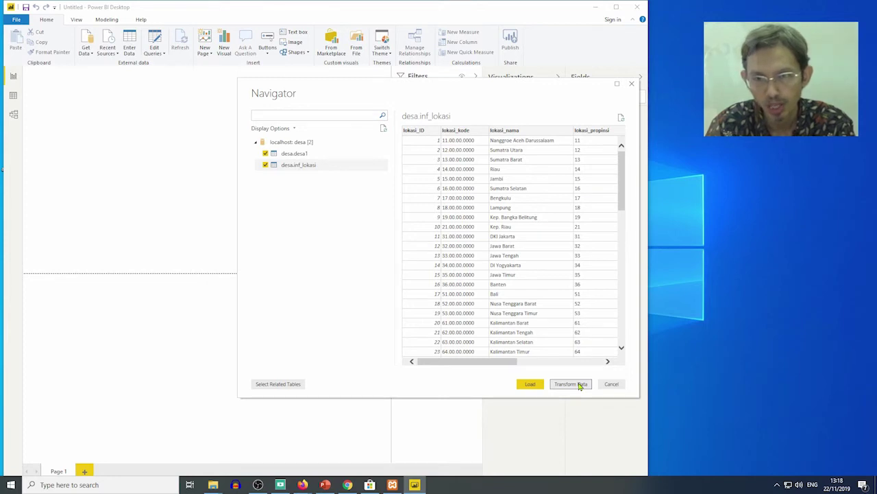
click(531, 383)
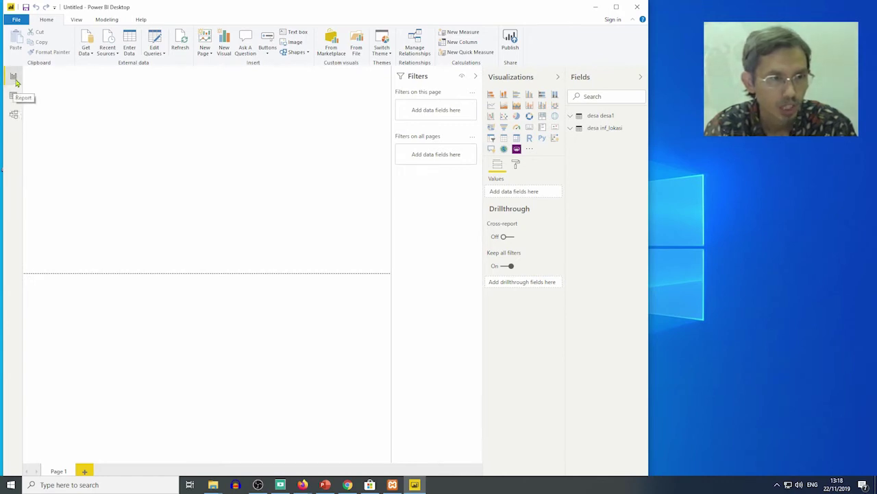
Step: Examine the loaded tables in the model and data views, including desa inf_lokasi, and return to the report view
click(14, 116)
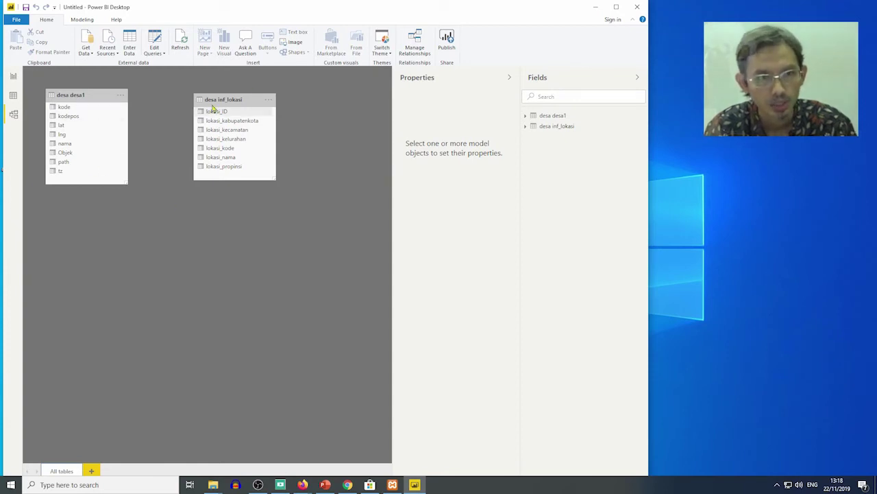
click(13, 96)
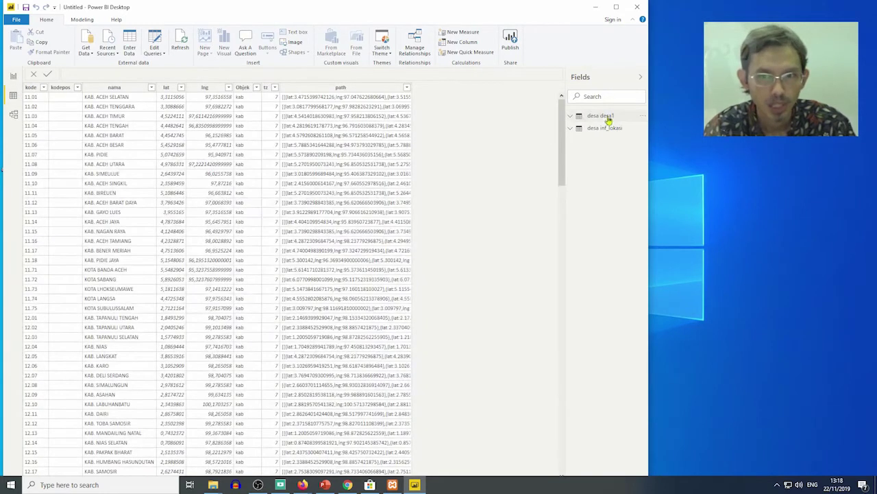
click(603, 128)
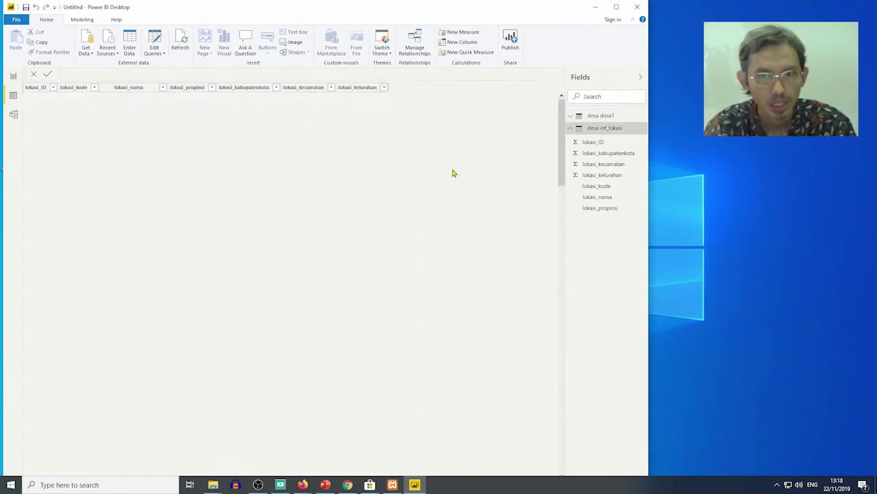
click(13, 76)
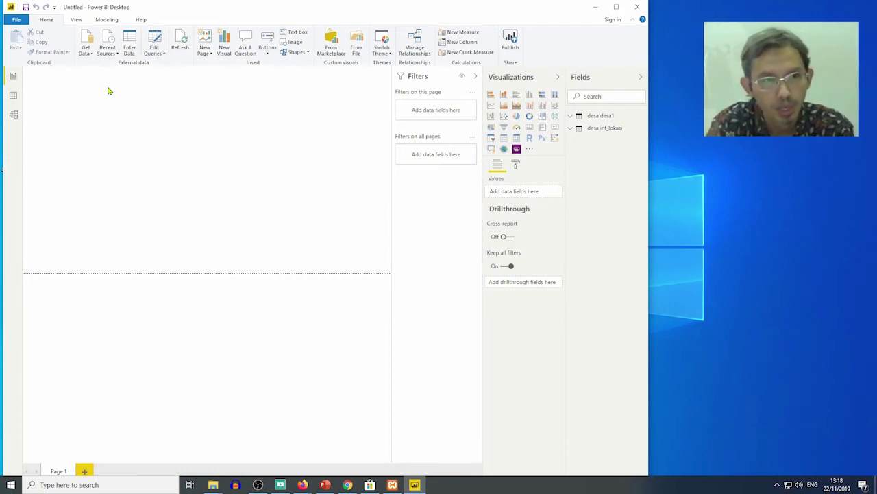
Step: Get data from an ODBC source using the data source name "database desa" with no advanced options
click(87, 52)
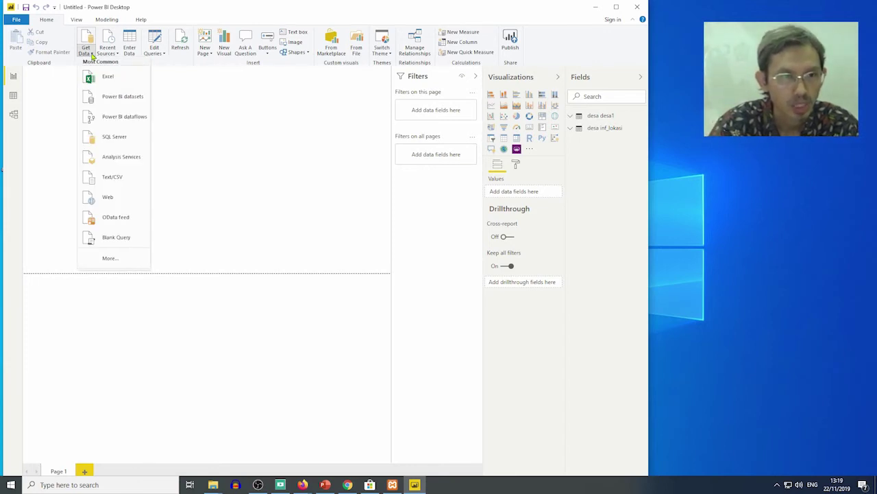
click(111, 259)
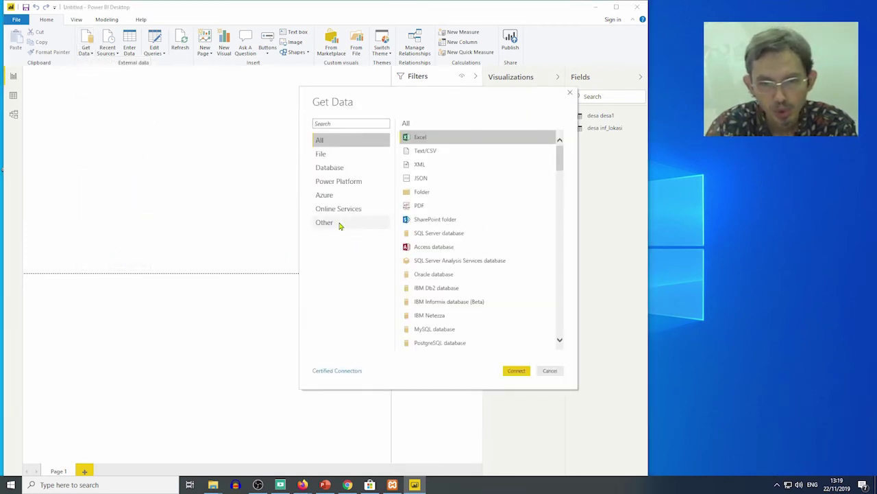
click(343, 223)
scroll(503, 235, down, 5)
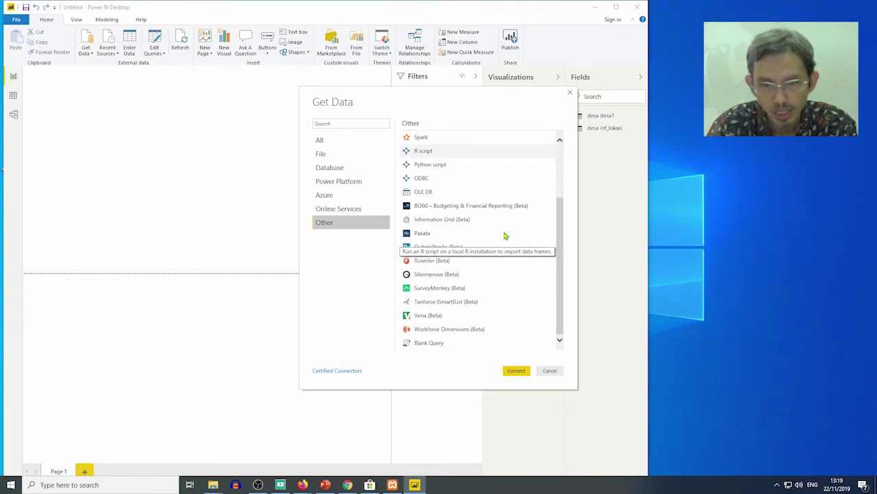
click(435, 182)
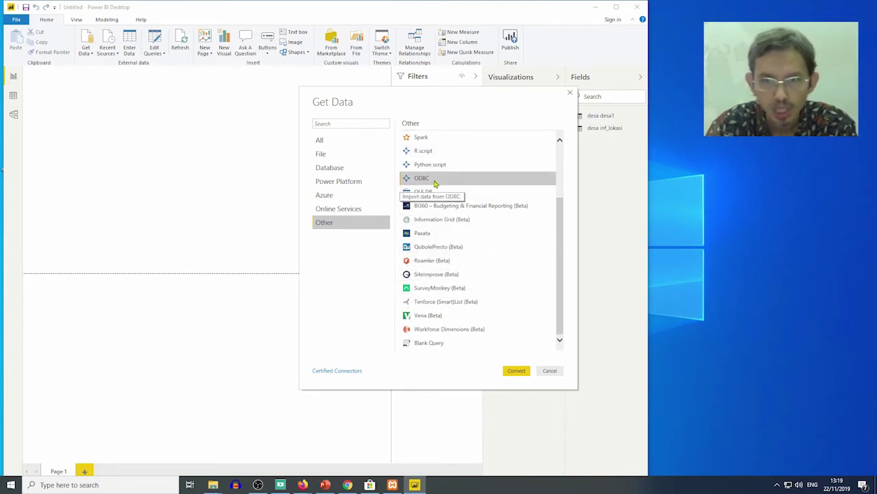
click(518, 371)
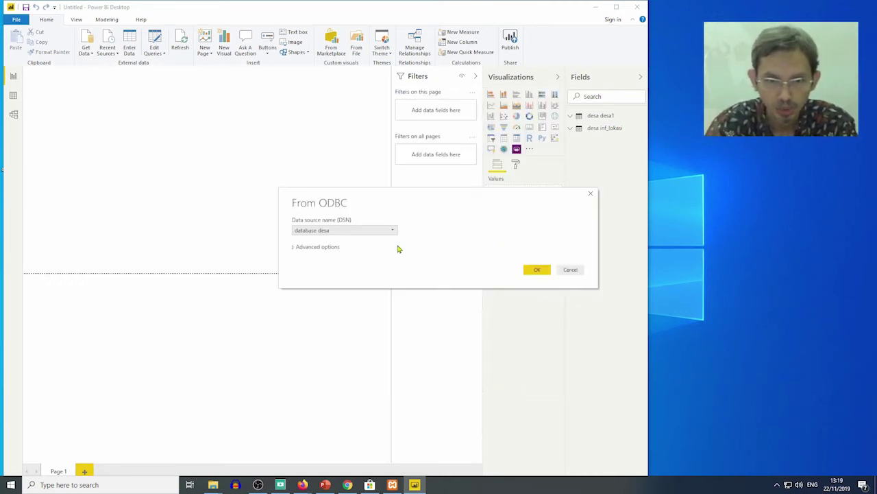
click(339, 231)
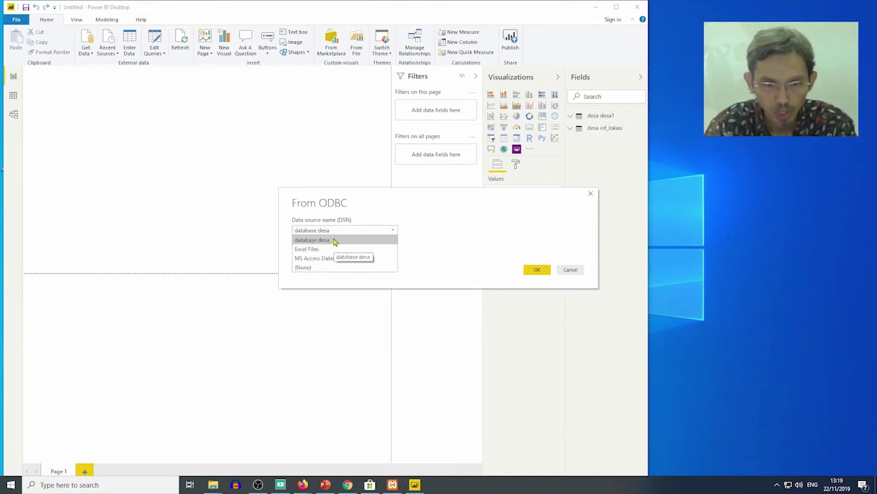
click(335, 240)
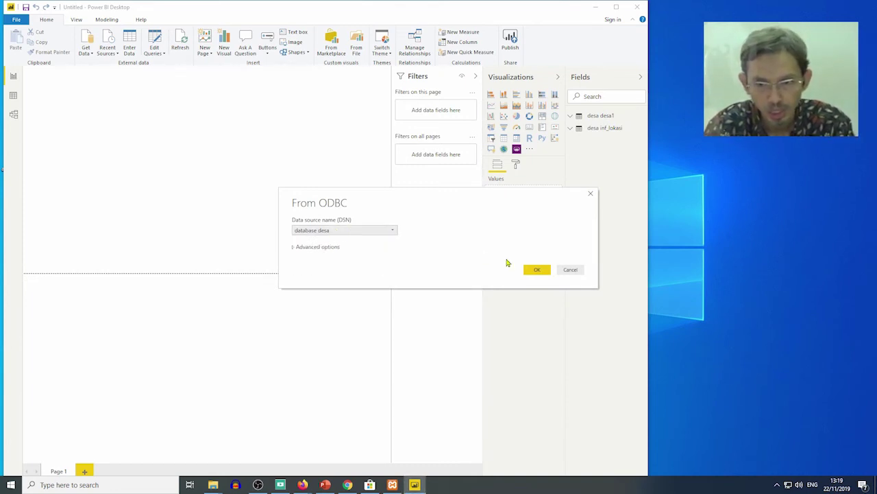
click(537, 271)
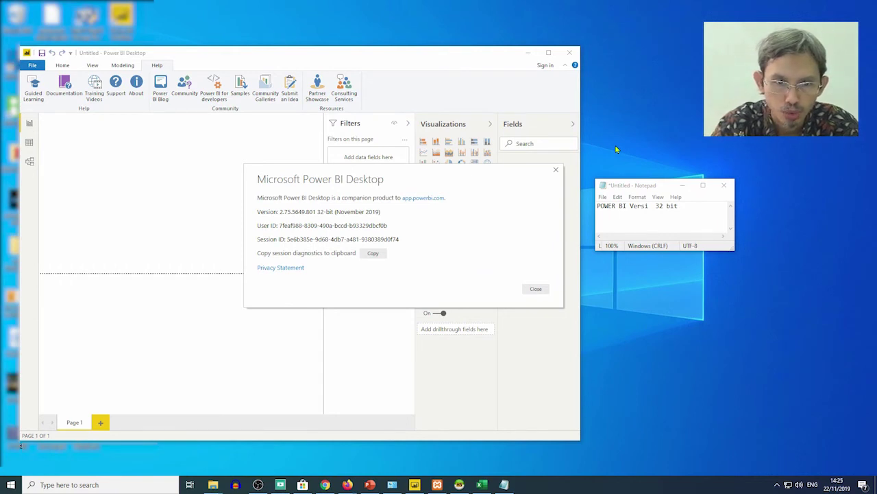
Step: Copy the session diagnostics from the Power BI Desktop version information and close it
click(370, 254)
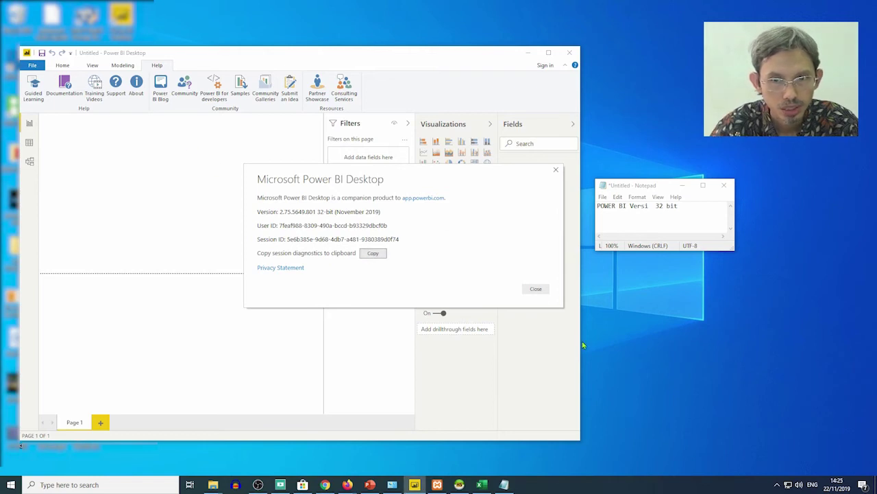
click(538, 288)
Step: Search the Get Data sources for odbc, try to connect to the "database desa" data source, and cancel the attempt
click(63, 65)
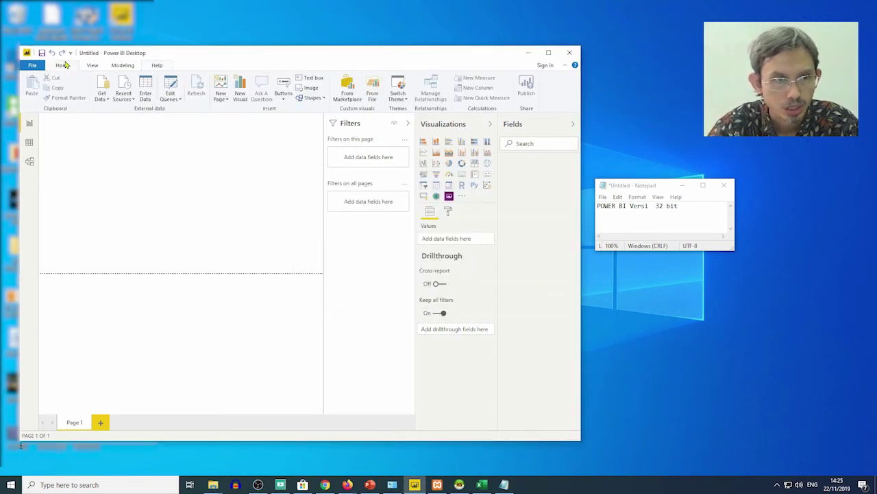
click(101, 97)
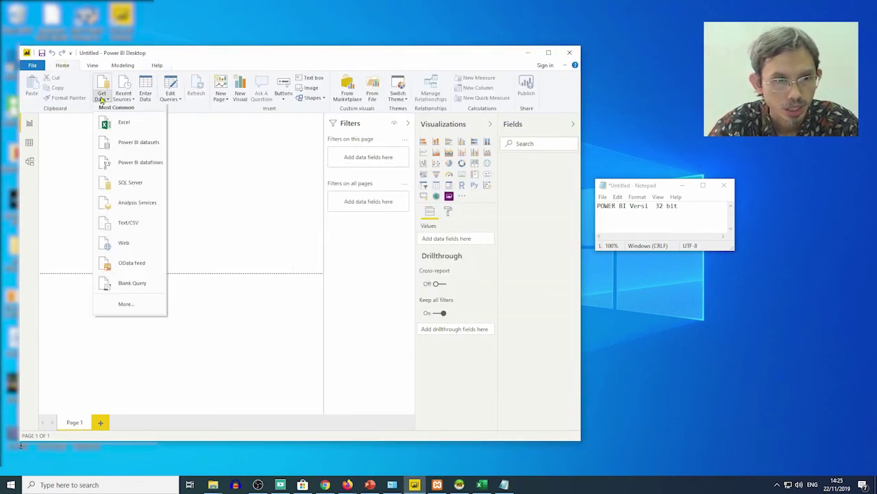
click(126, 306)
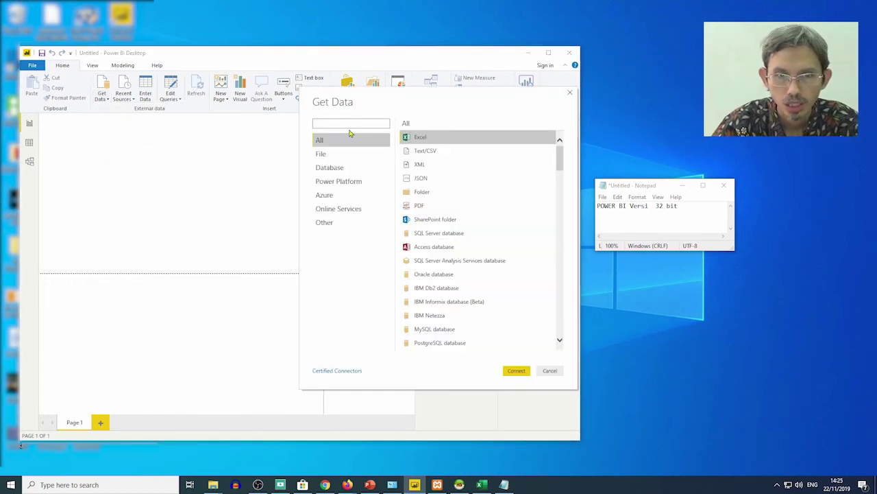
text(odbc)
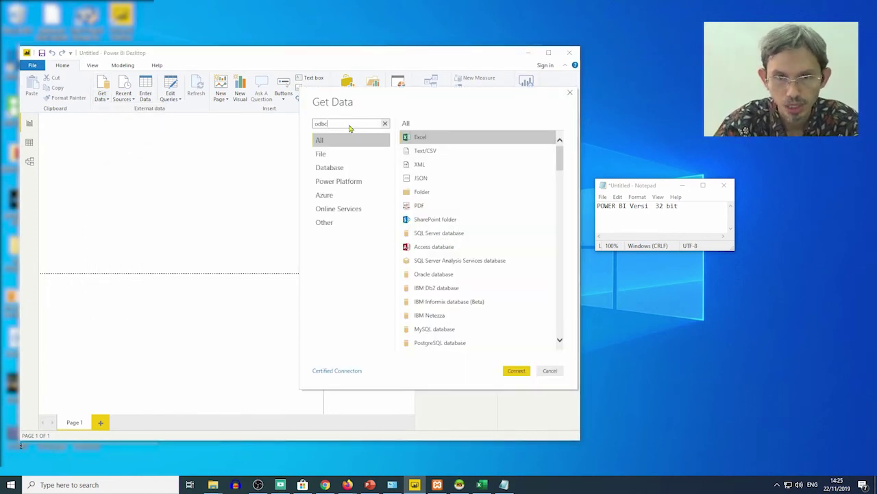
click(415, 139)
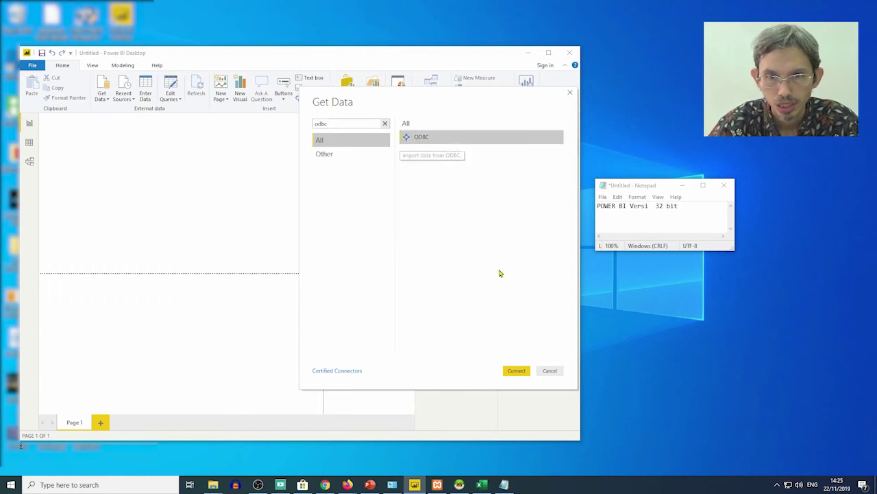
click(516, 370)
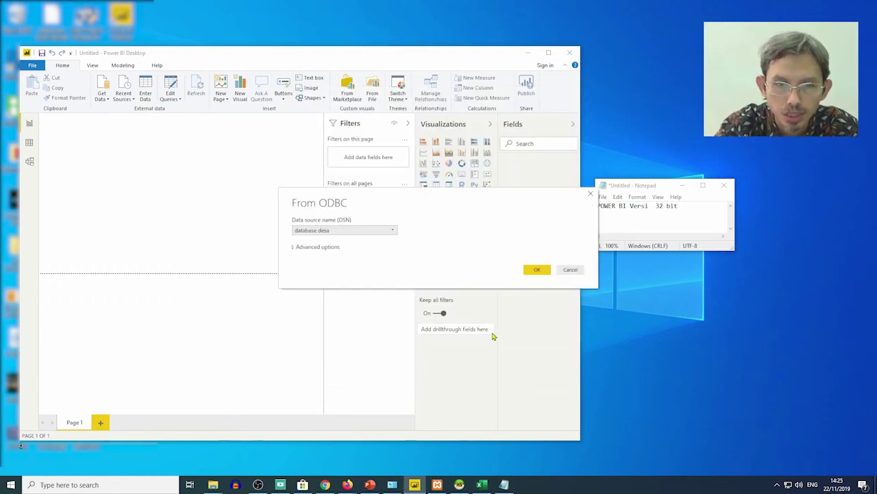
click(529, 271)
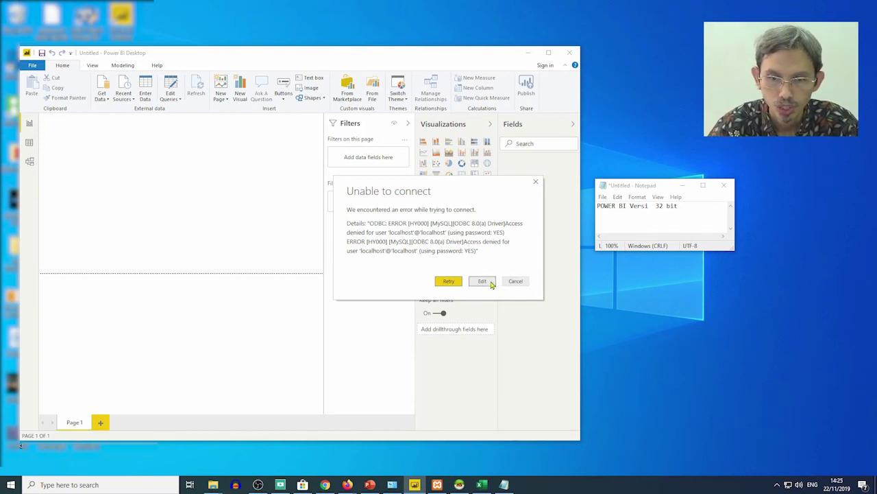
click(515, 281)
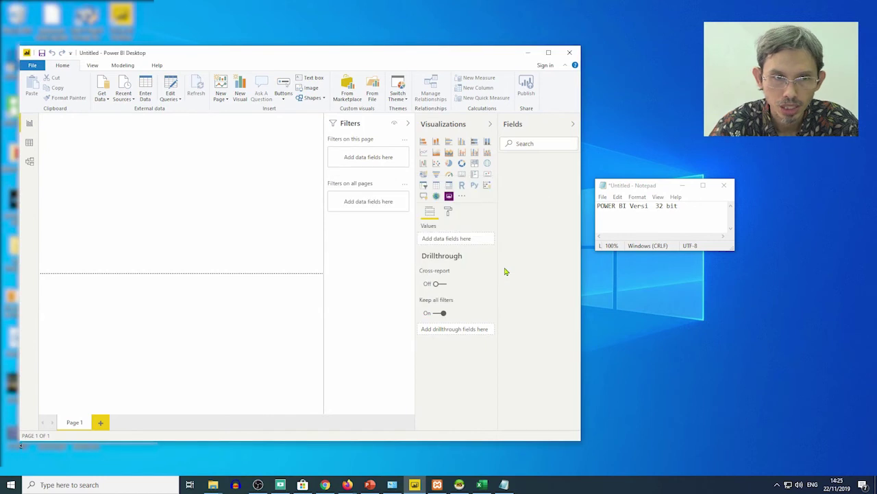
Step: Search the Get Data sources for odbc and connect to the ODBC data source name "Database desa pwd"
click(104, 94)
click(129, 306)
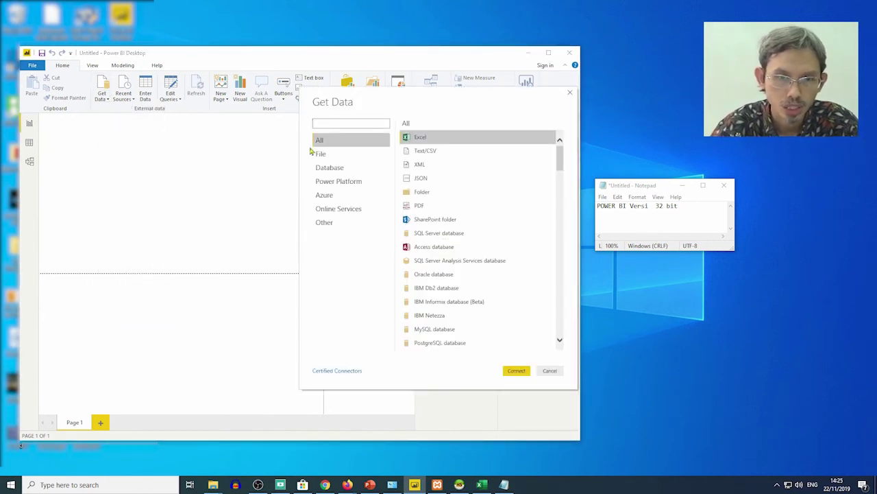
text(odb)
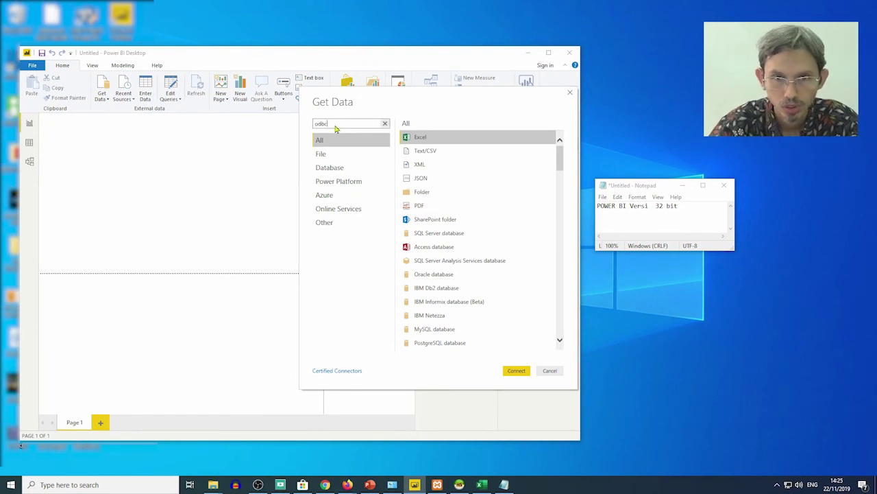
text(c)
click(417, 137)
click(516, 371)
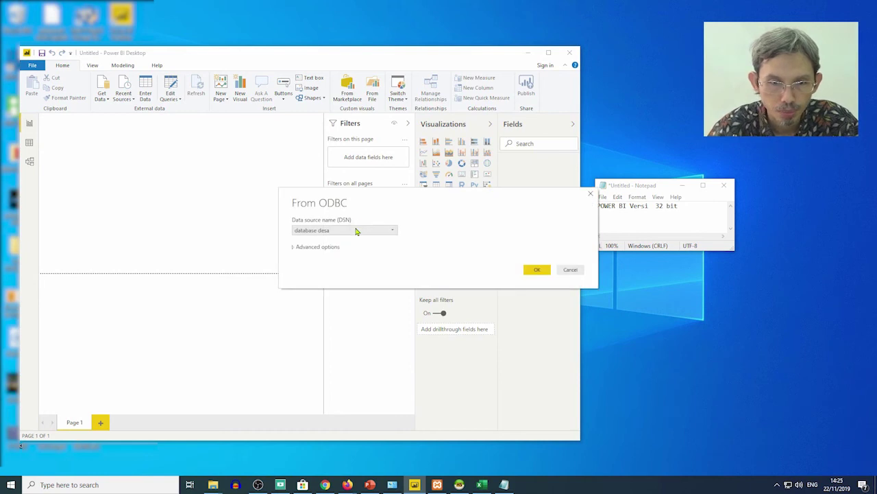
click(356, 231)
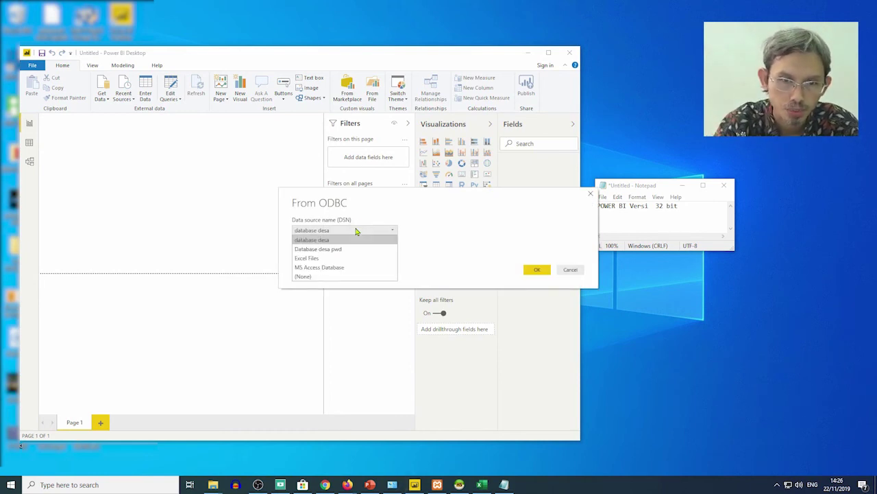
click(336, 249)
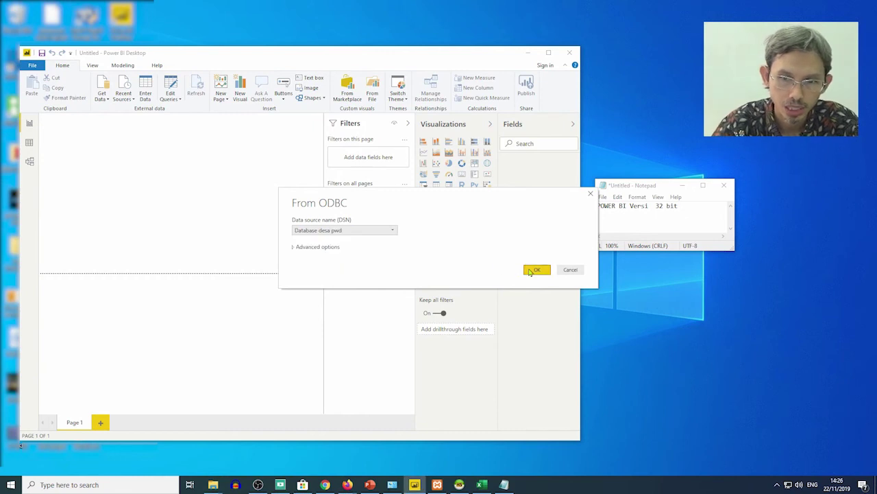
click(532, 270)
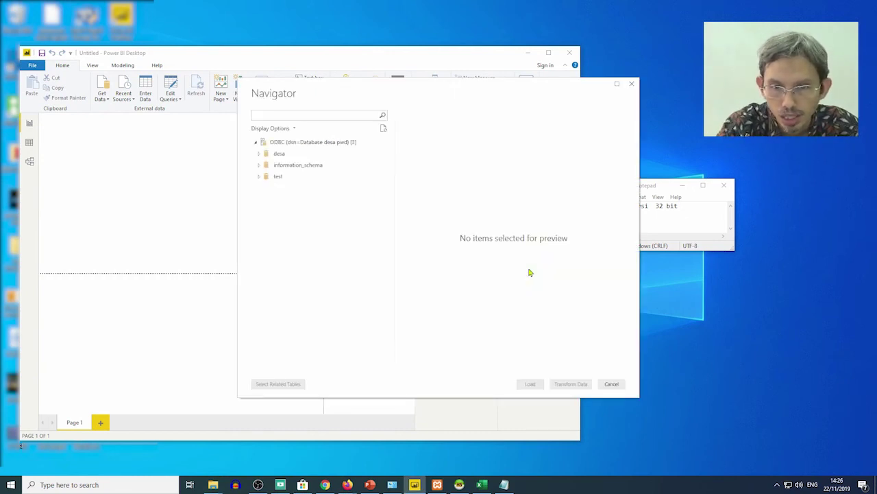
Step: Expand the desa database in the Navigator and preview its desa1 and inf_lokasi tables
click(266, 155)
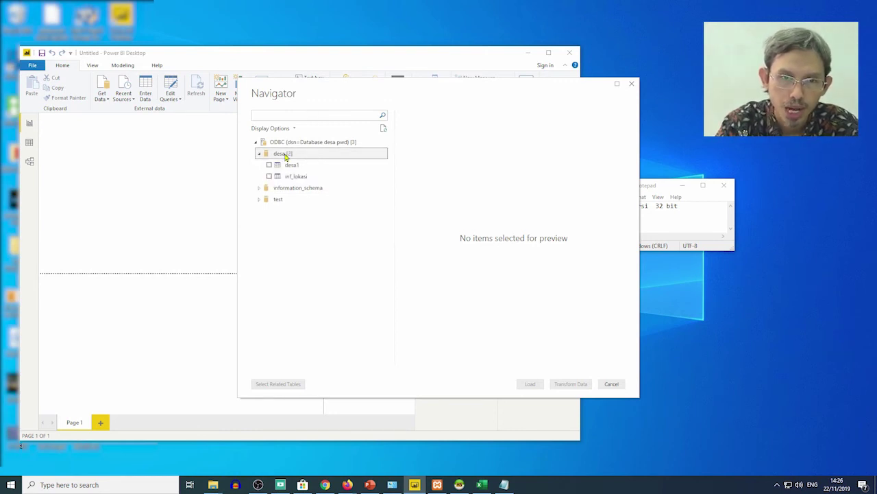
click(287, 166)
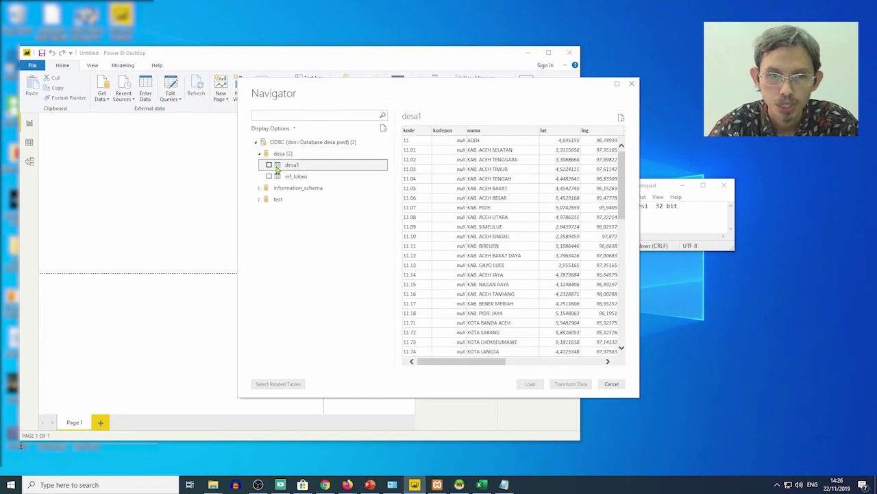
click(290, 176)
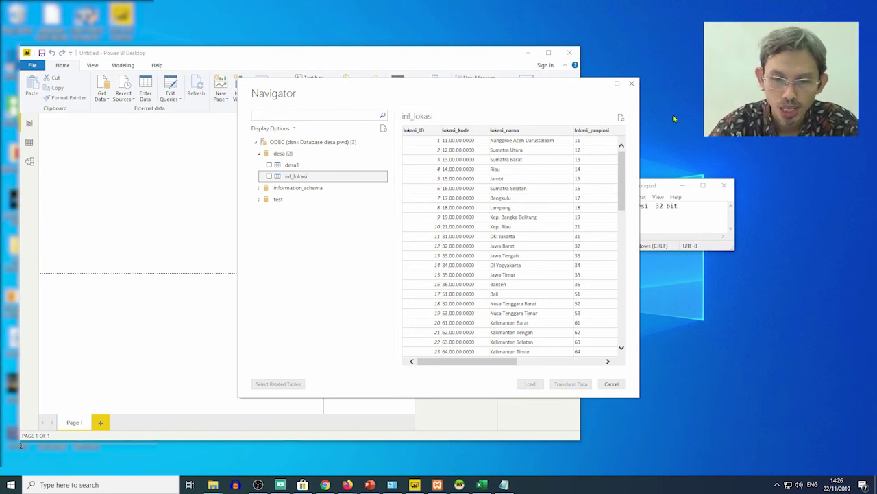
Step: Switch to HeidiSQL and examine the desa1 account's privileges on the desa database in the user manager
click(459, 484)
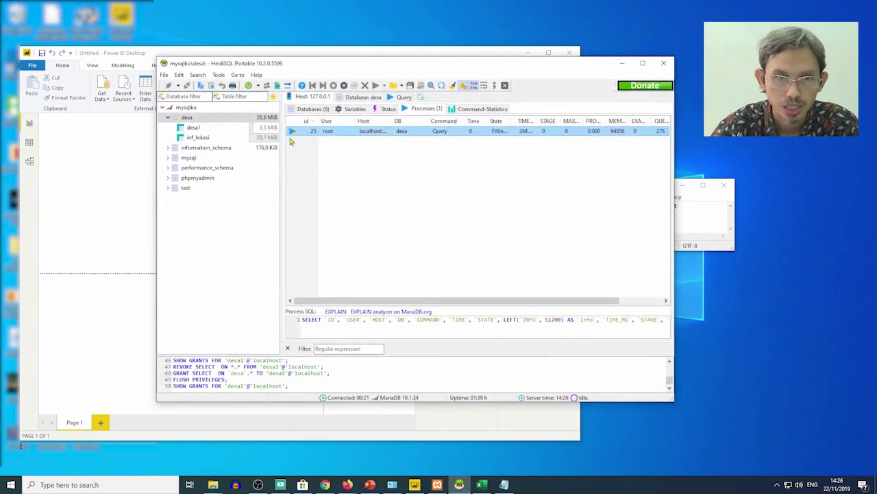
click(218, 74)
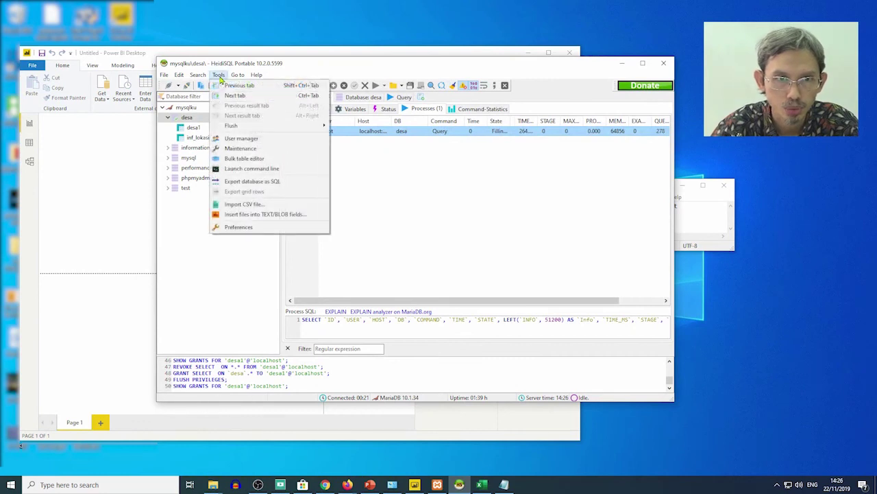
click(240, 138)
click(341, 202)
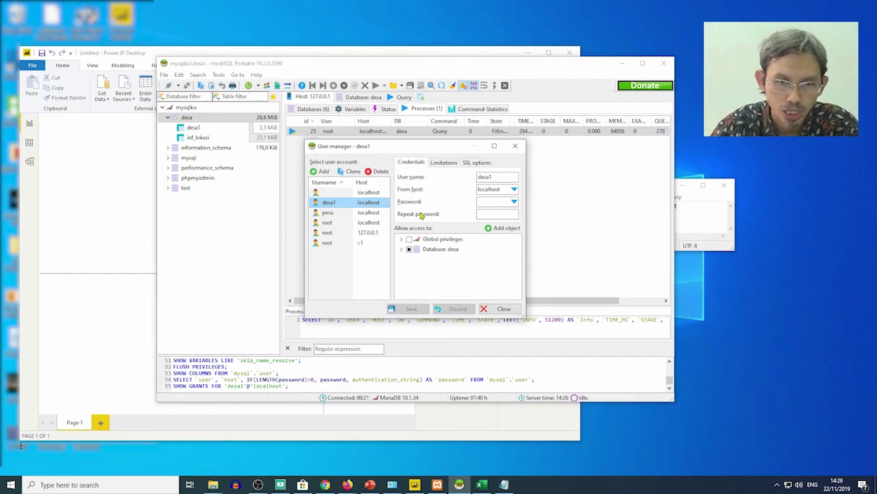
click(401, 249)
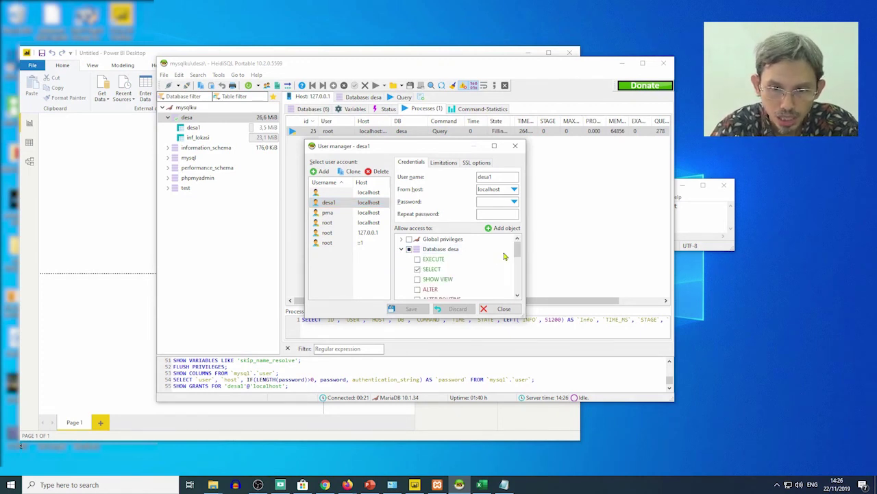
drag(517, 252, 518, 248)
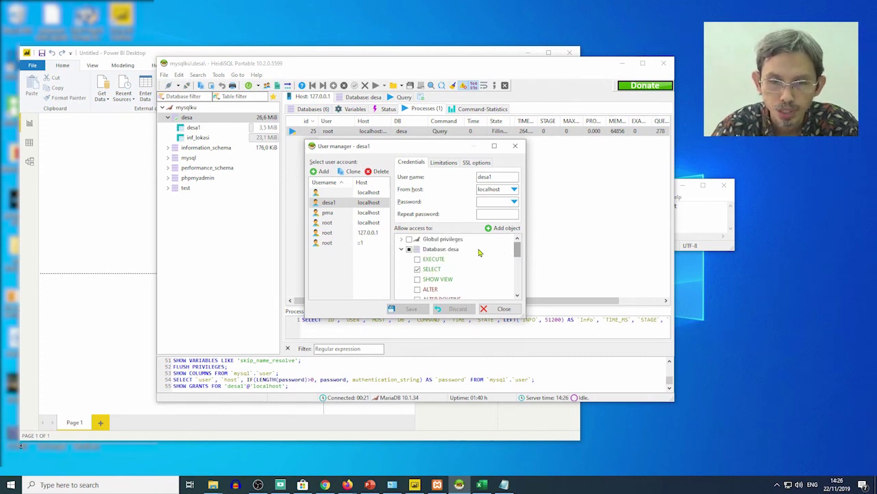
Step: Add a user account named desa2 for localhost and enter and repeat its account password
click(321, 172)
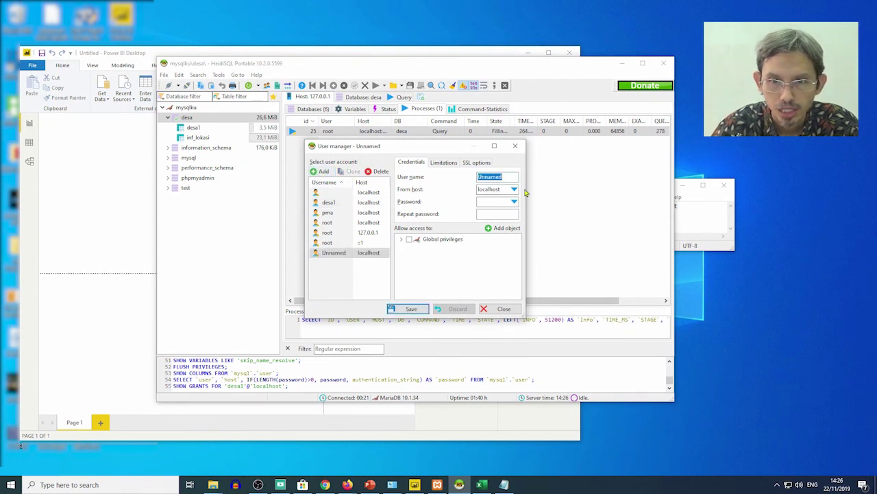
text(desa2)
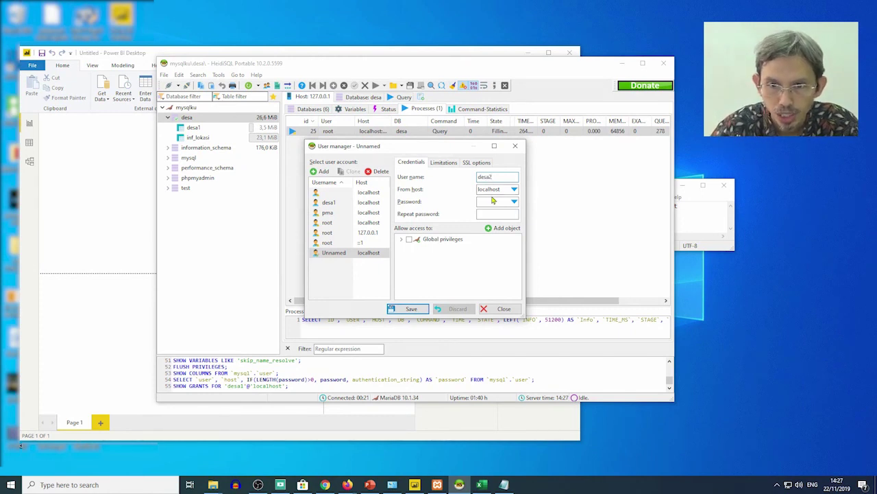
click(502, 200)
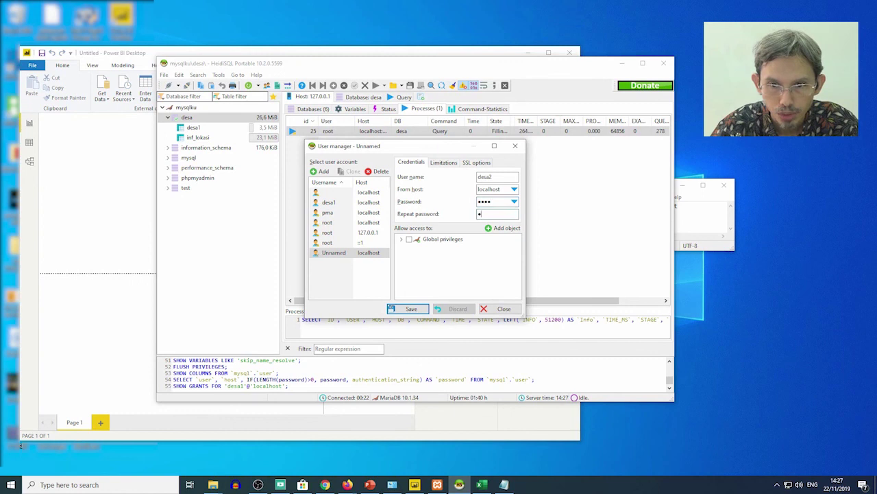
text(a)
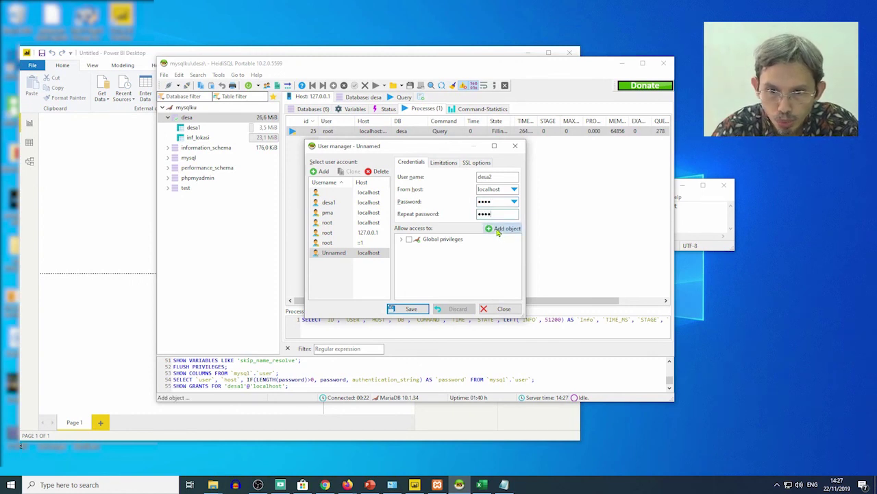
Step: Add the desa database to the desa2 account's access objects with only the SELECT privilege, and save the account
click(500, 228)
click(389, 195)
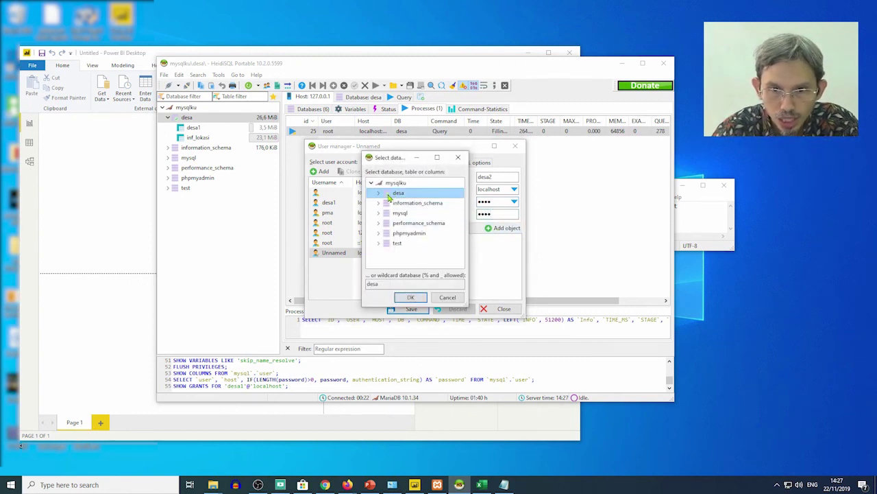
click(380, 194)
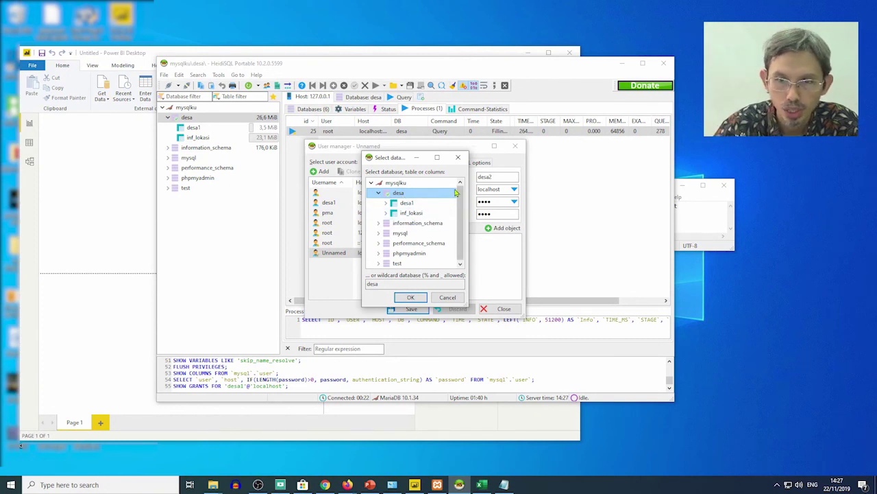
click(411, 297)
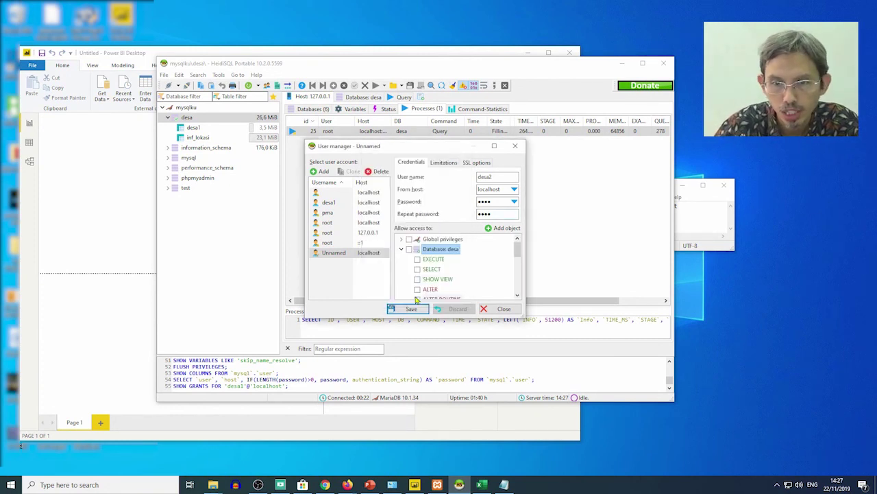
click(418, 269)
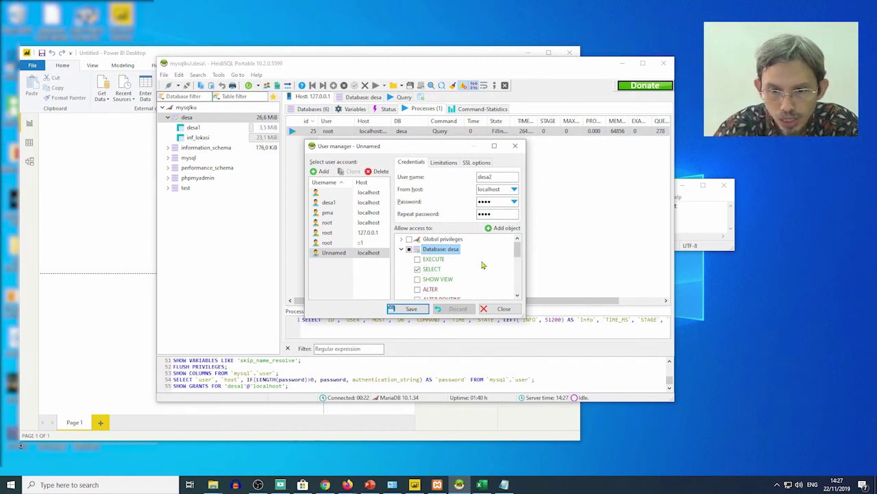
click(412, 310)
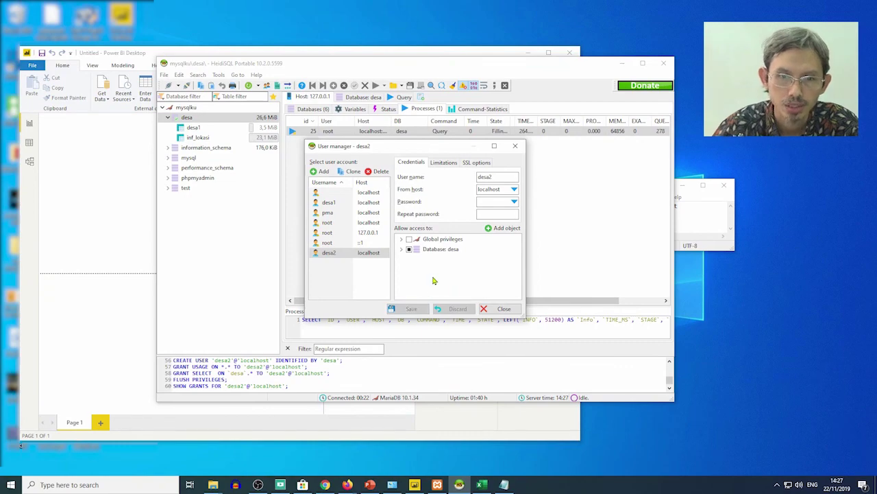